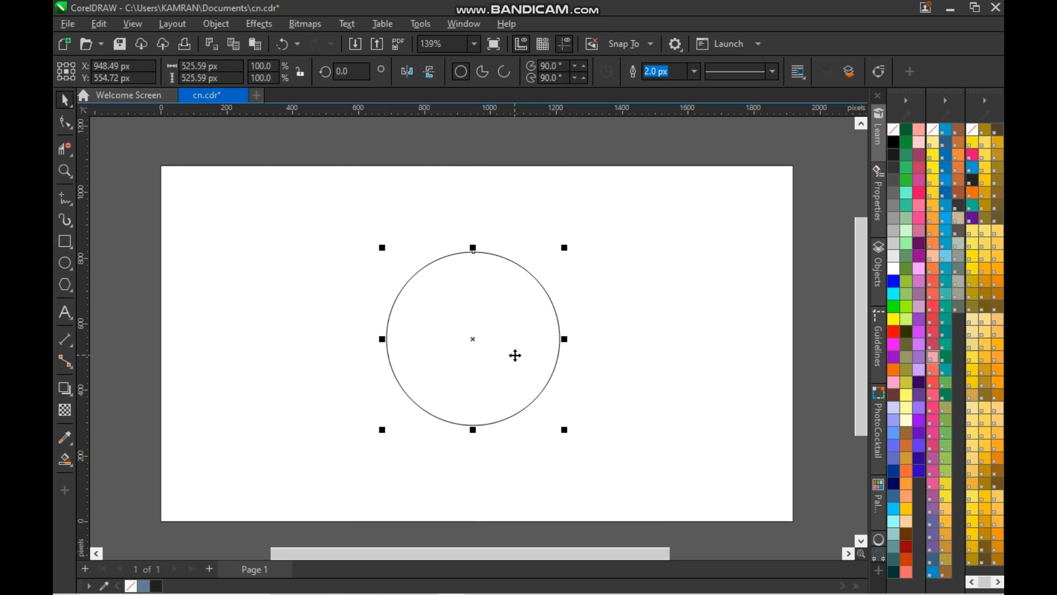
- Center the circle on the page and skew a mirrored copy of it into a tilted ellipse about 824 px wide, centered on the circle
click(479, 364)
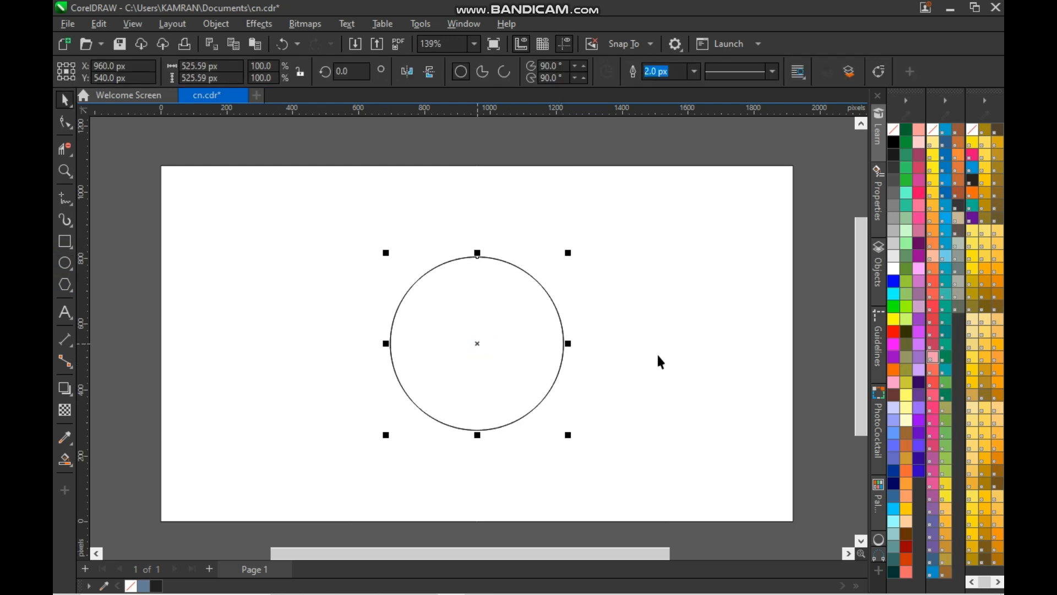
key(bracketleft)
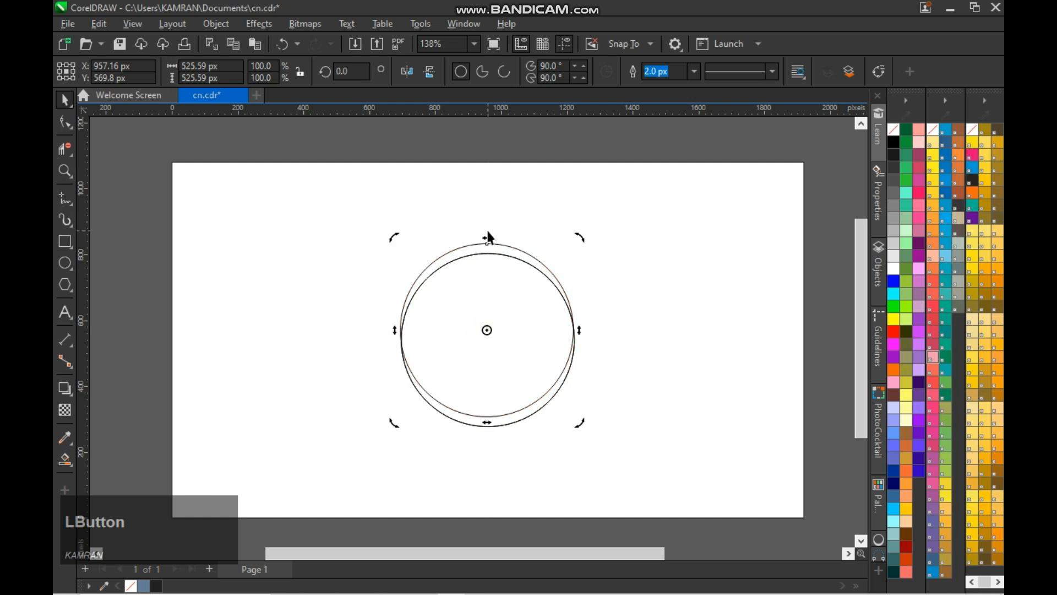
drag(620, 237, 696, 240)
click(407, 71)
shift+click(573, 342)
key(c)
key(e)
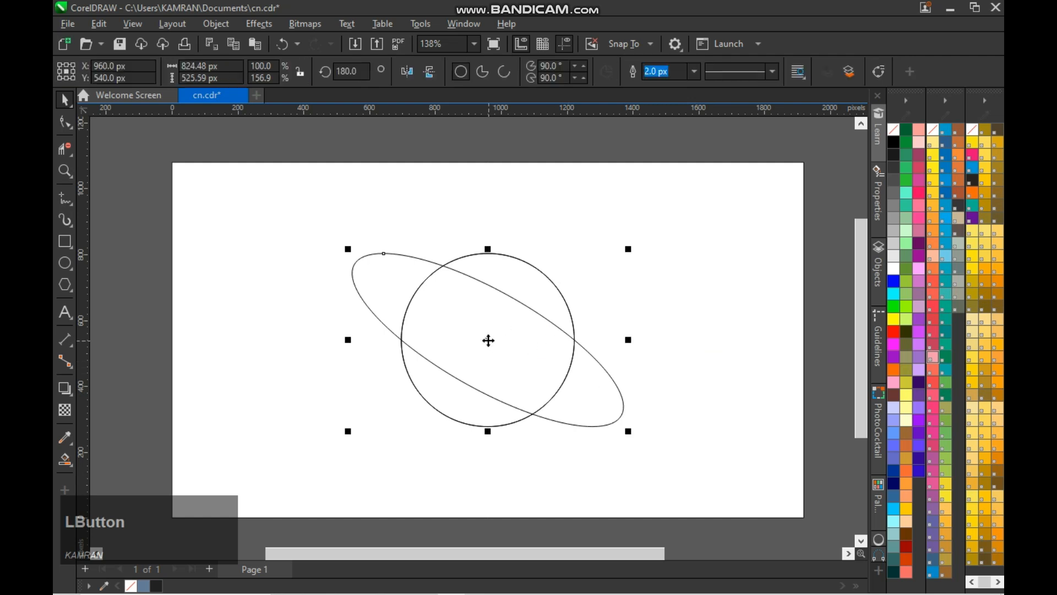
- Duplicate the tilted ellipse and offset the copy down and to the left, to X 934.59 px and Y 497.55 px
key(shift+Down)
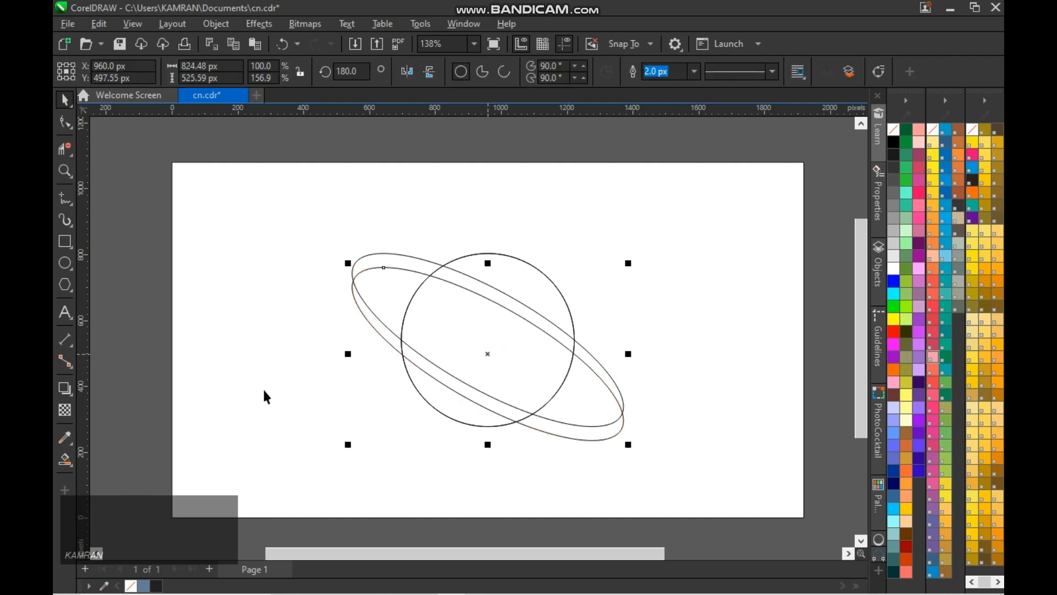
click(151, 384)
click(503, 342)
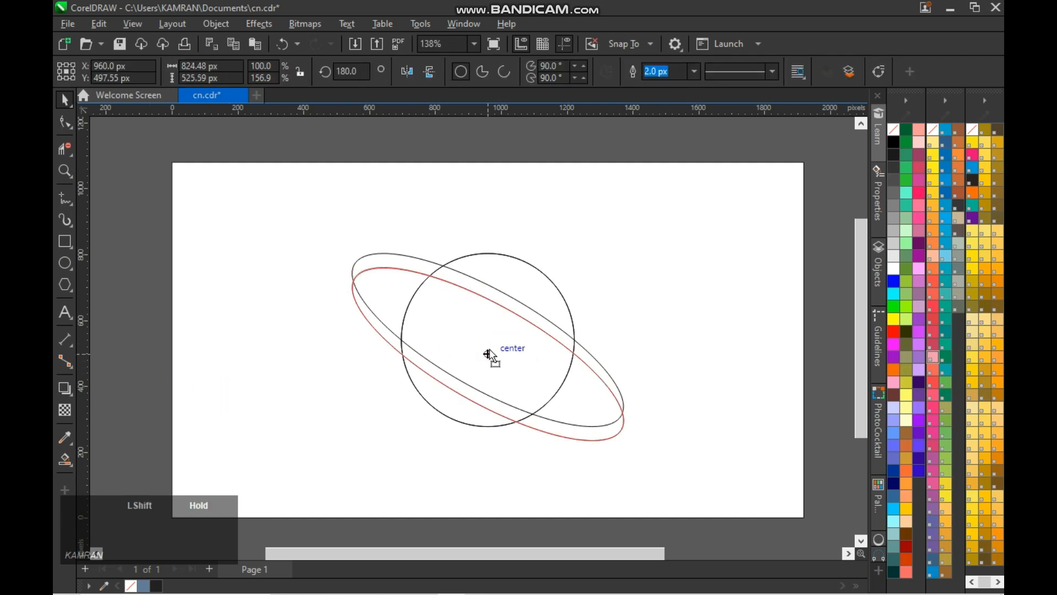
drag(480, 370, 480, 363)
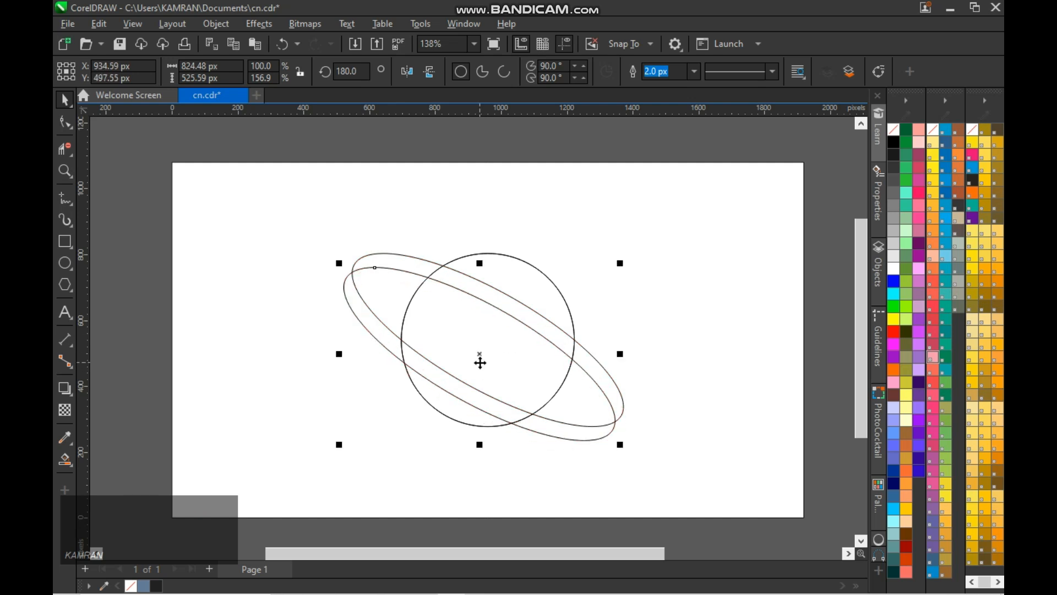
click(727, 314)
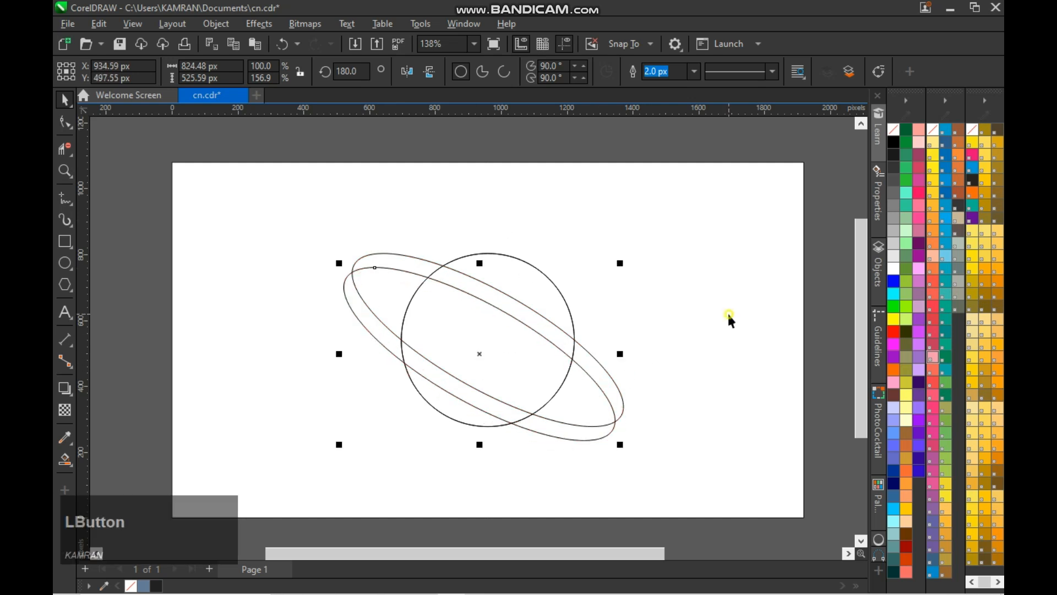
- Select both tilted ellipses together and move them off the circle toward the left side of the page
scroll(446, 358, up, 1)
click(481, 314)
drag(215, 221, 675, 459)
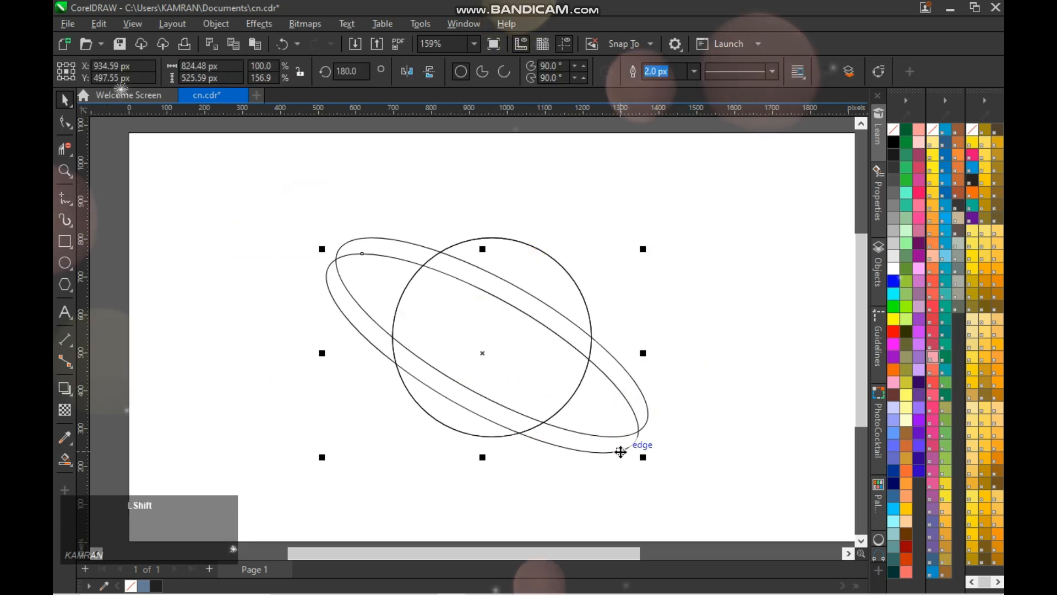
click(599, 428)
click(581, 441)
click(580, 448)
click(582, 403)
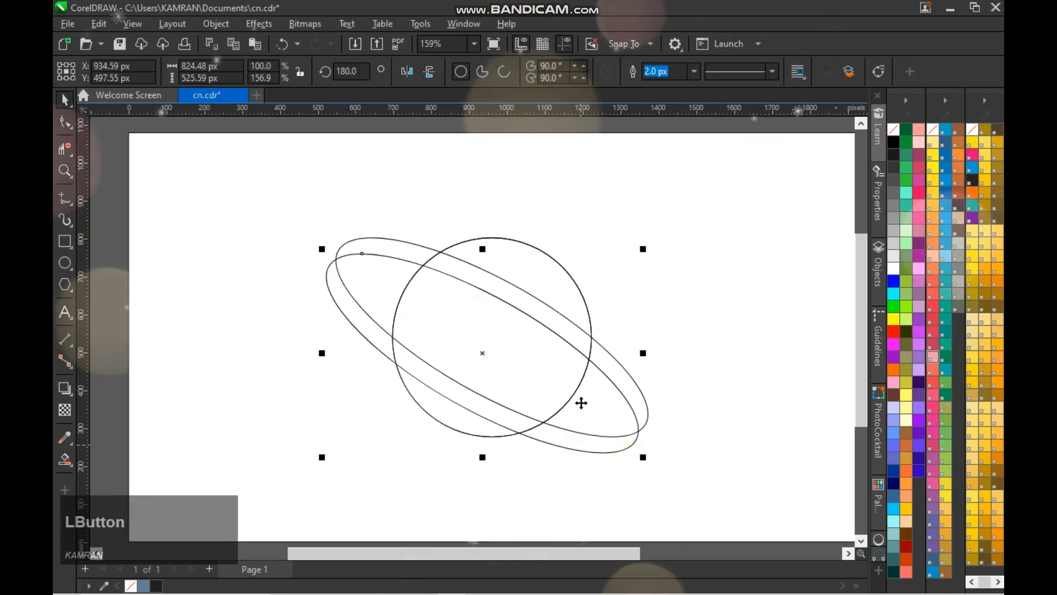
click(581, 403)
click(362, 310)
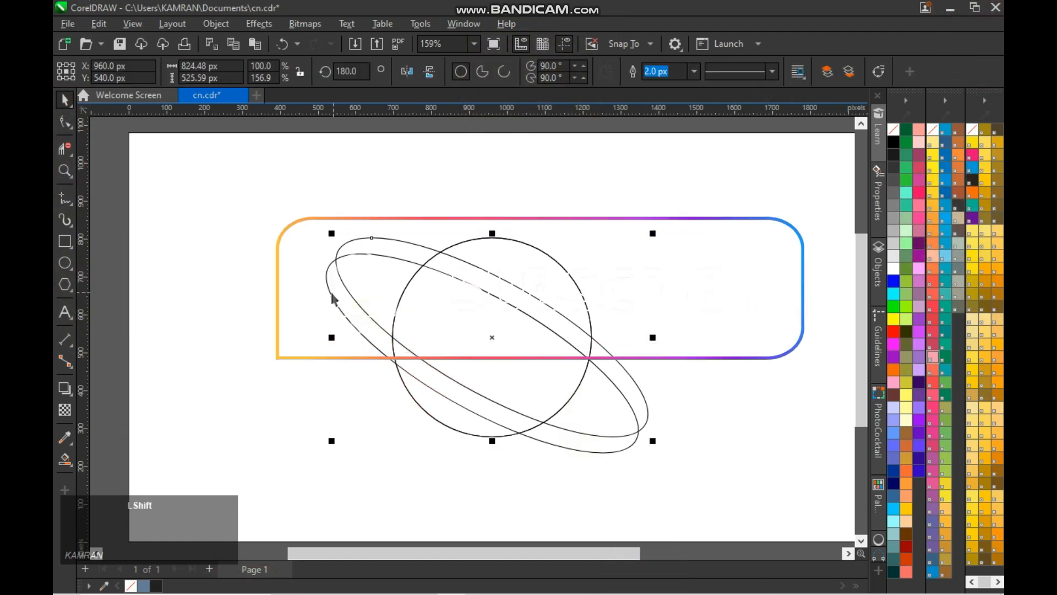
drag(406, 351, 144, 341)
- Move the circle right to about X 1203 px, Y 518 px and delete the duplicate circle left behind
scroll(510, 359, down, 1)
click(513, 353)
drag(512, 344, 577, 348)
click(514, 339)
click(532, 340)
key(Delete)
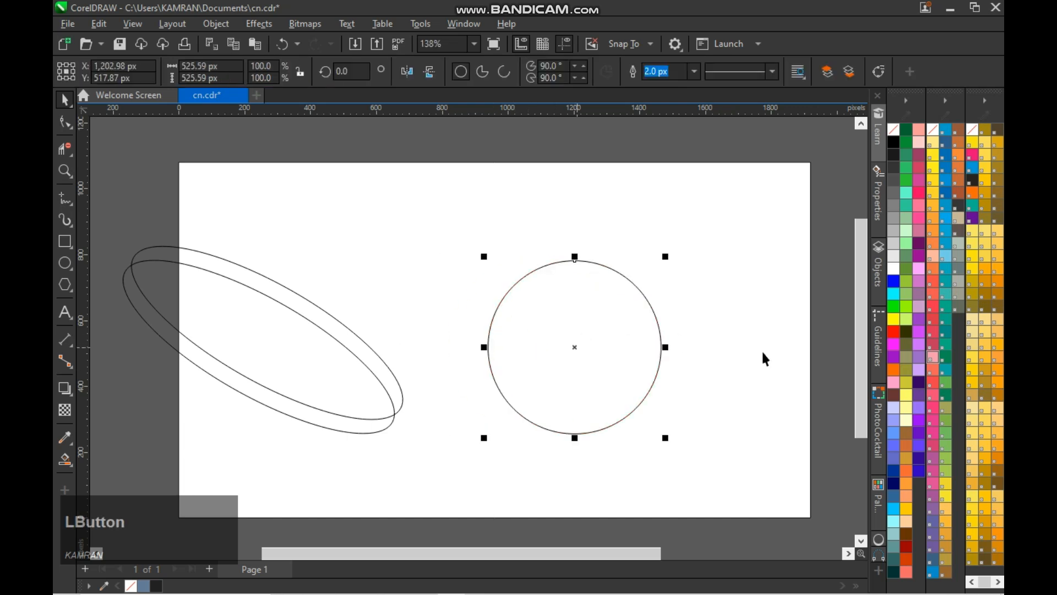
- Apply a fountain fill to the circle with the Interactive Fill tool and change it to an elliptical gradient
key(g)
drag(575, 261, 574, 434)
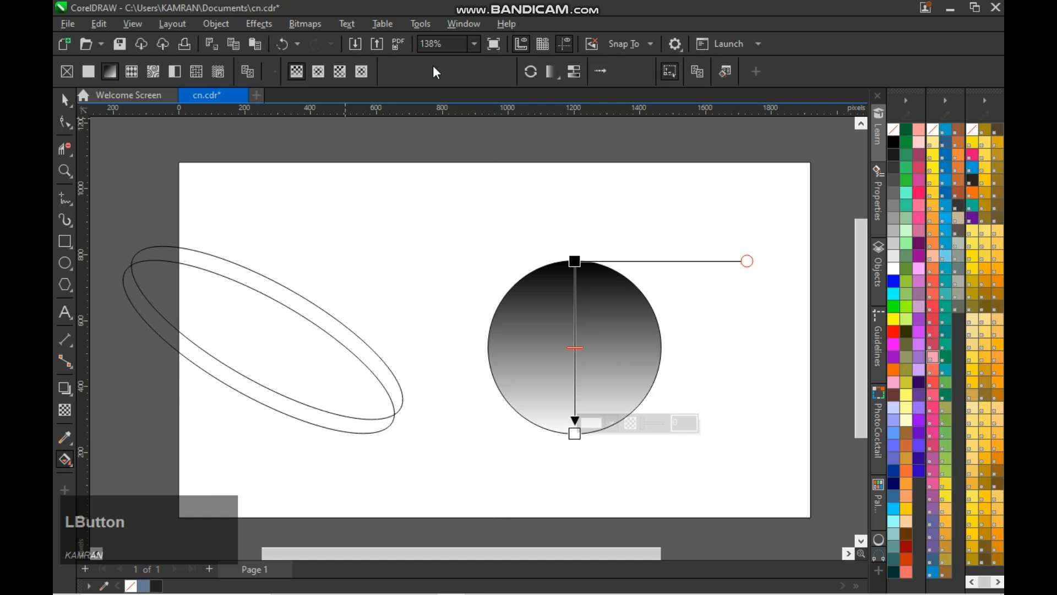
click(319, 72)
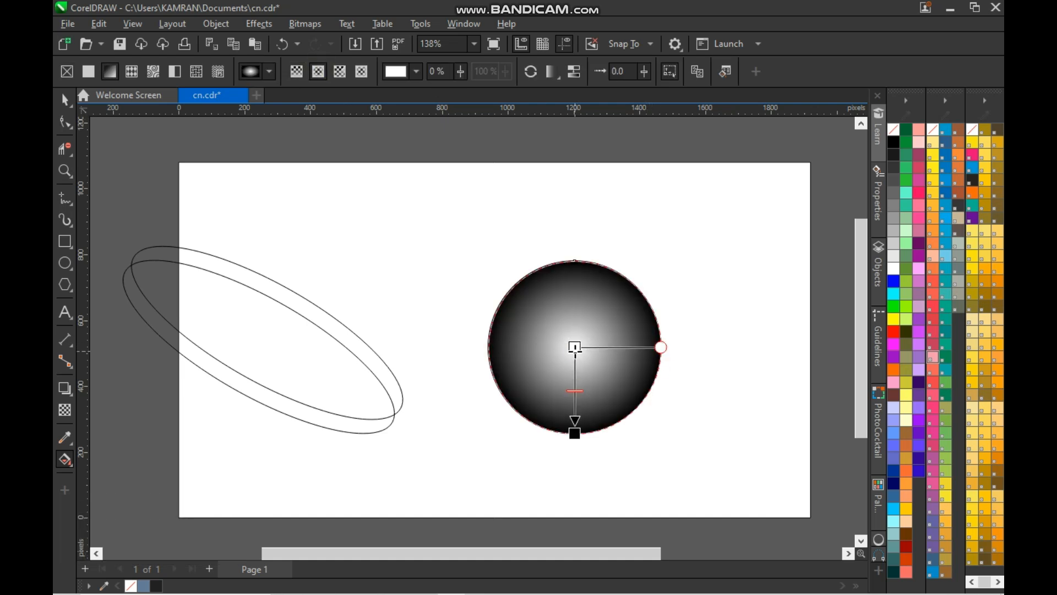
- Try light grey in the center and a darker grey at the edge of the circle's gradient
click(574, 347)
click(893, 244)
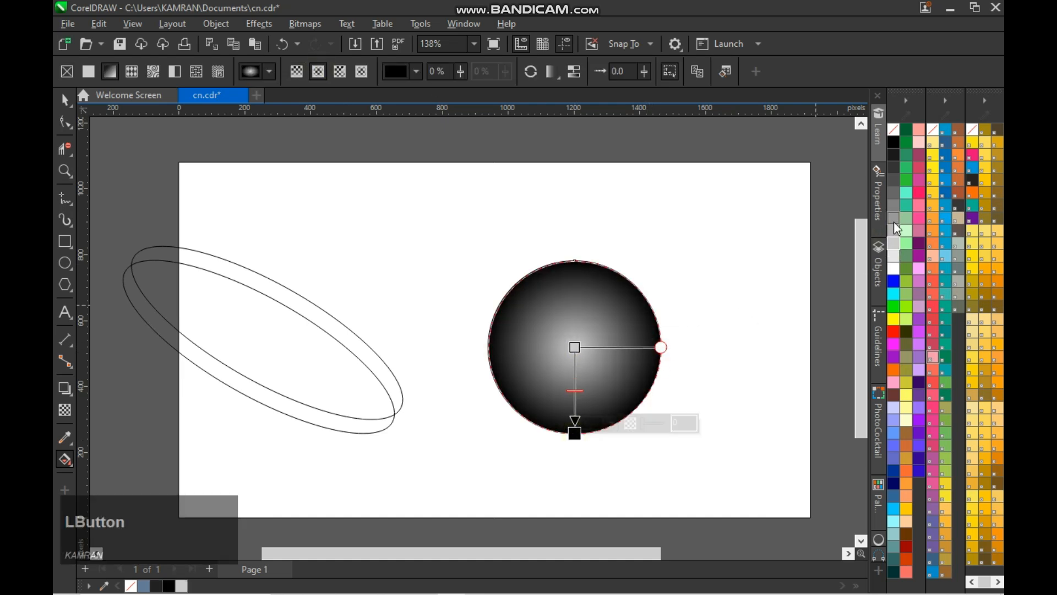
click(894, 222)
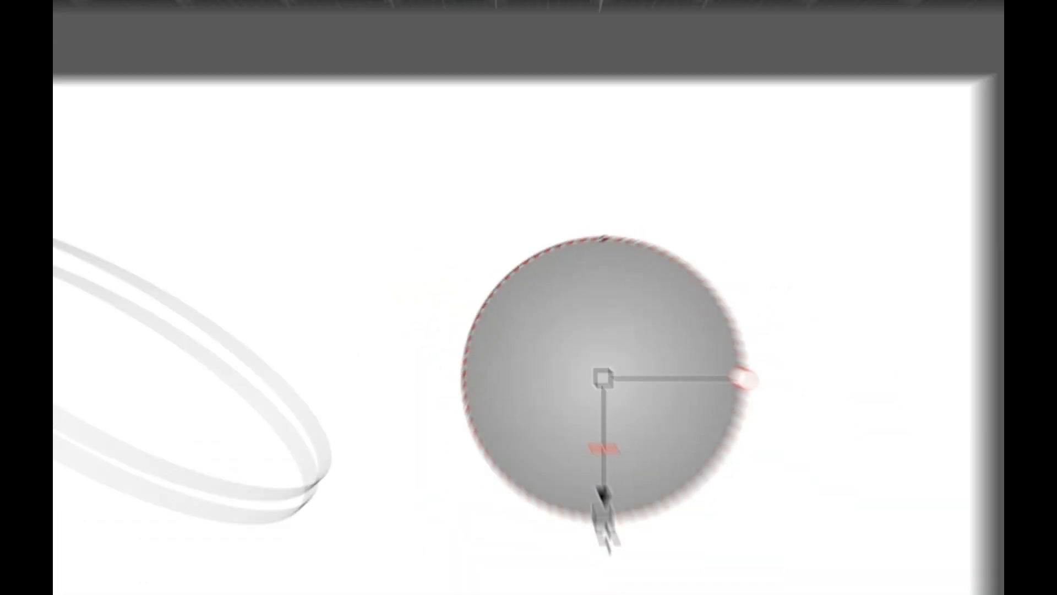
drag(575, 434, 578, 461)
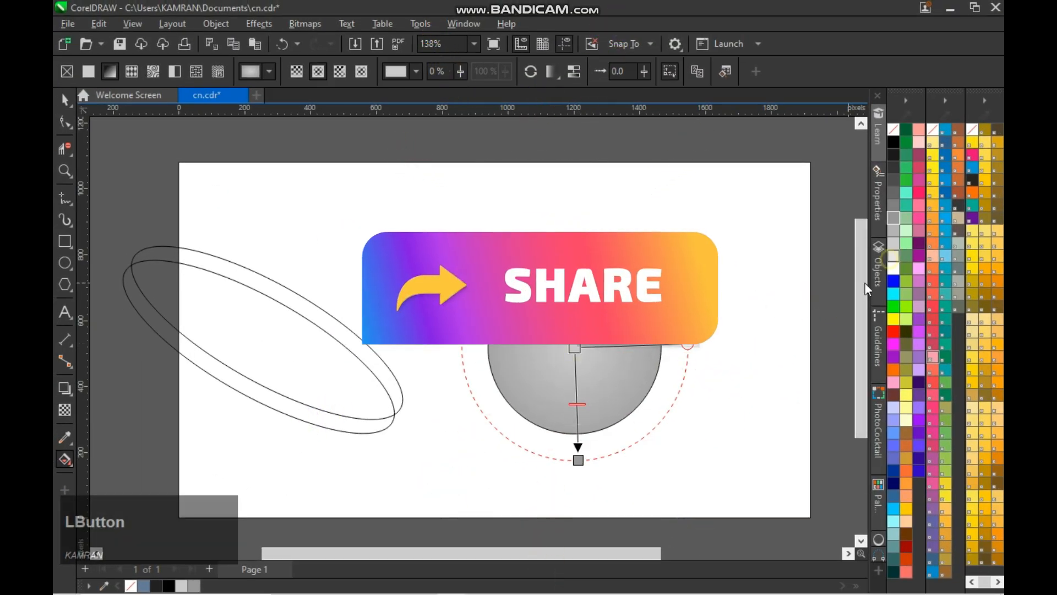
drag(579, 468, 574, 433)
- Try yellow and orange for the gradient's edge, with red, grey and white for its center
click(893, 320)
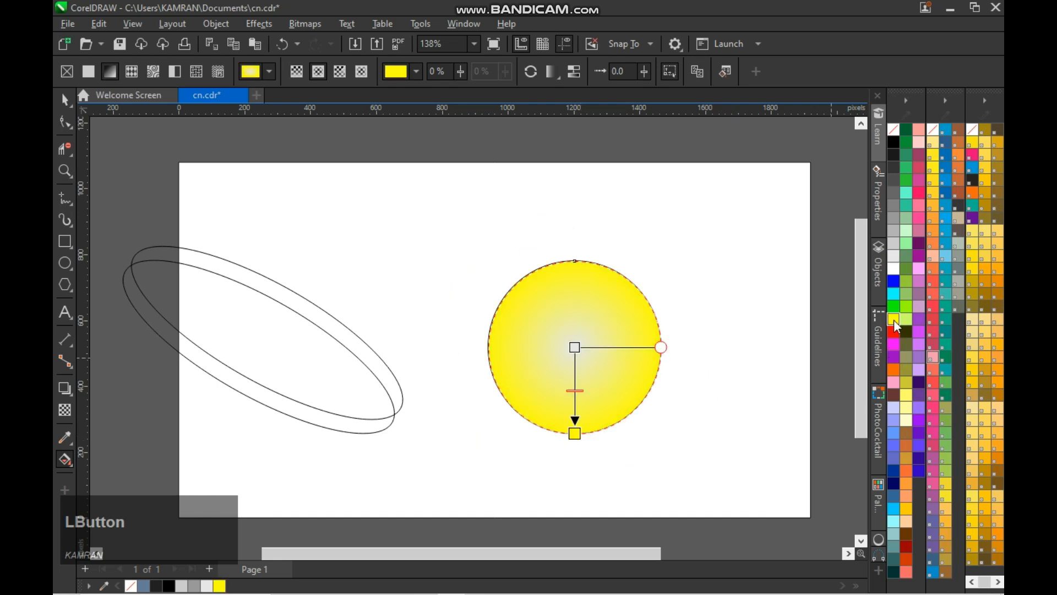
click(894, 368)
click(575, 348)
click(893, 331)
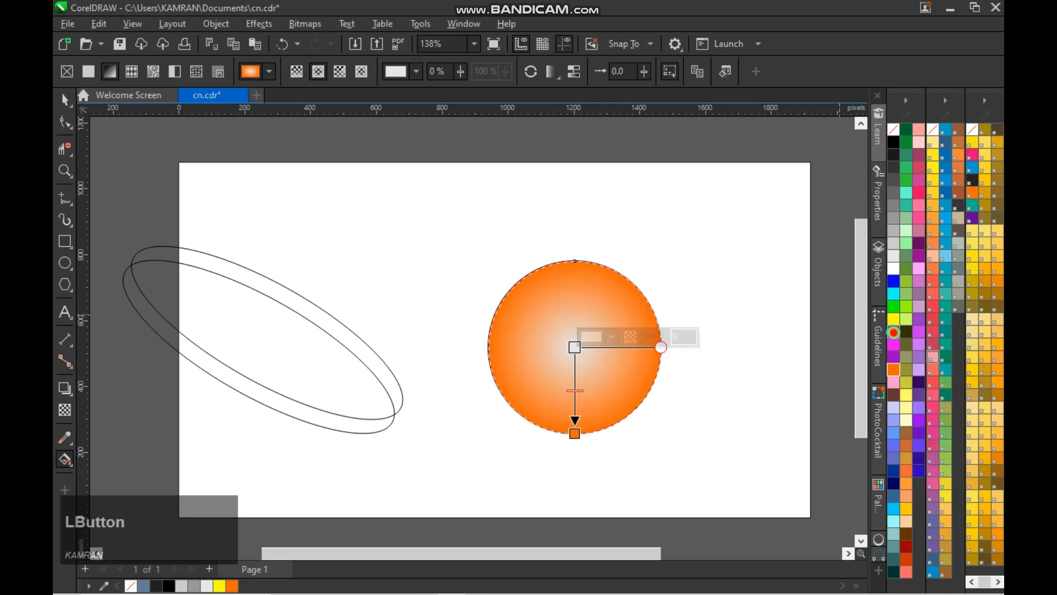
click(895, 219)
click(893, 270)
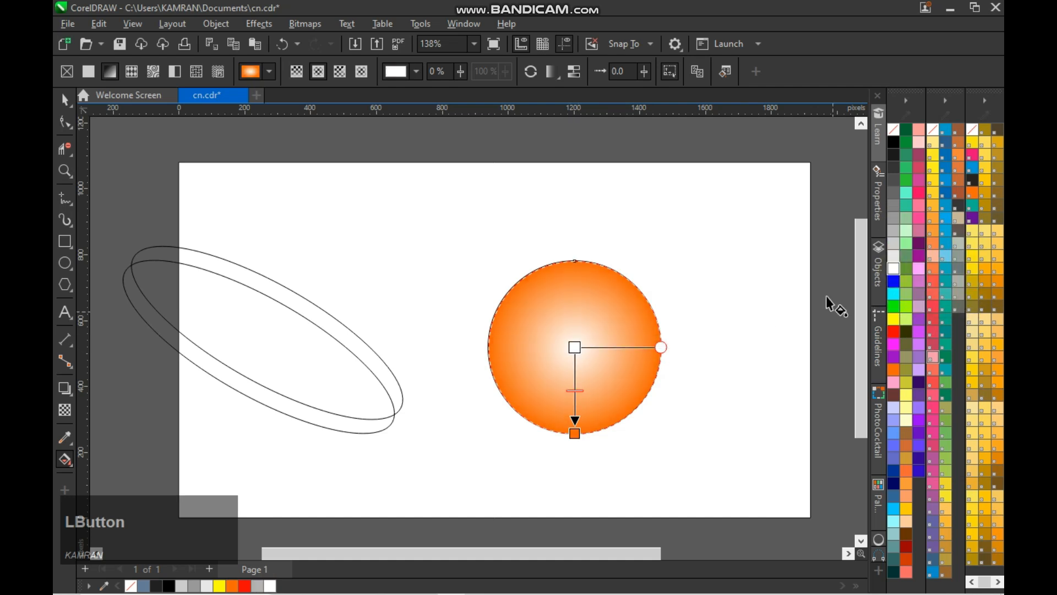
- Color the gradient's outer node navy and its center node blue, moving the center to the circle's top edge
click(575, 434)
click(894, 482)
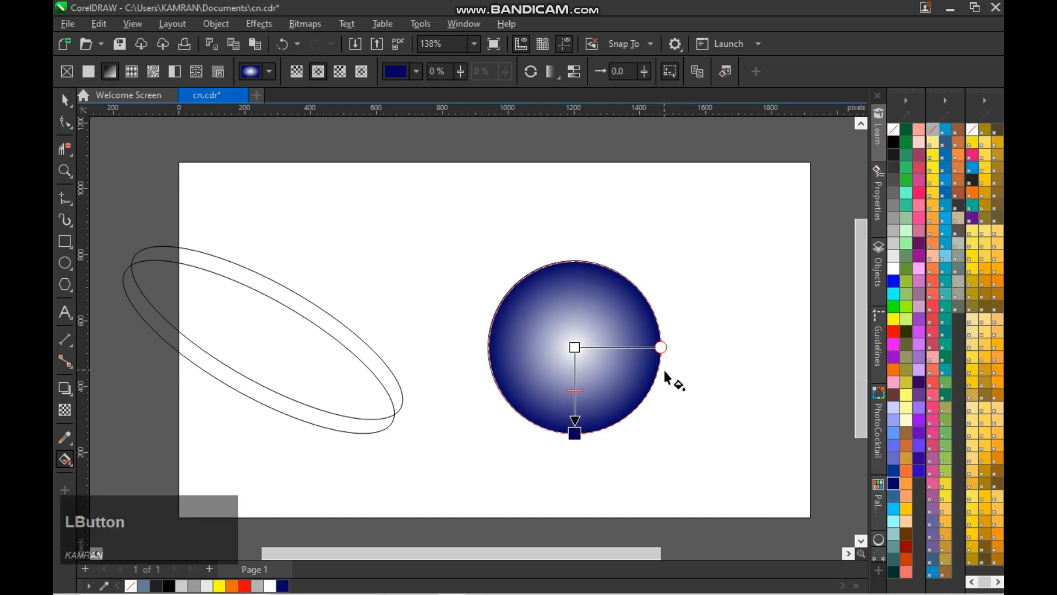
drag(571, 350, 574, 261)
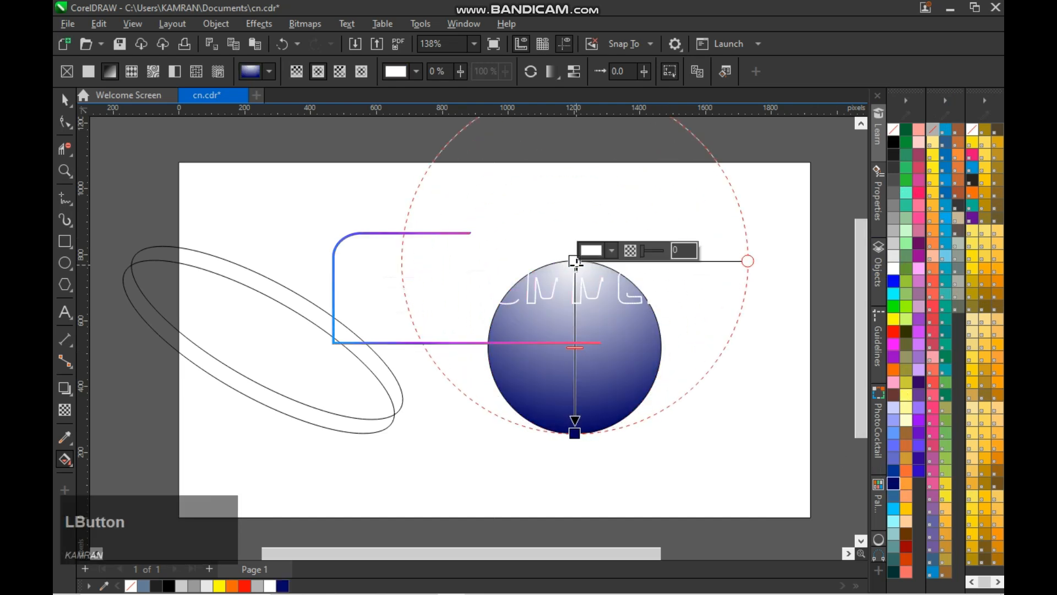
click(894, 281)
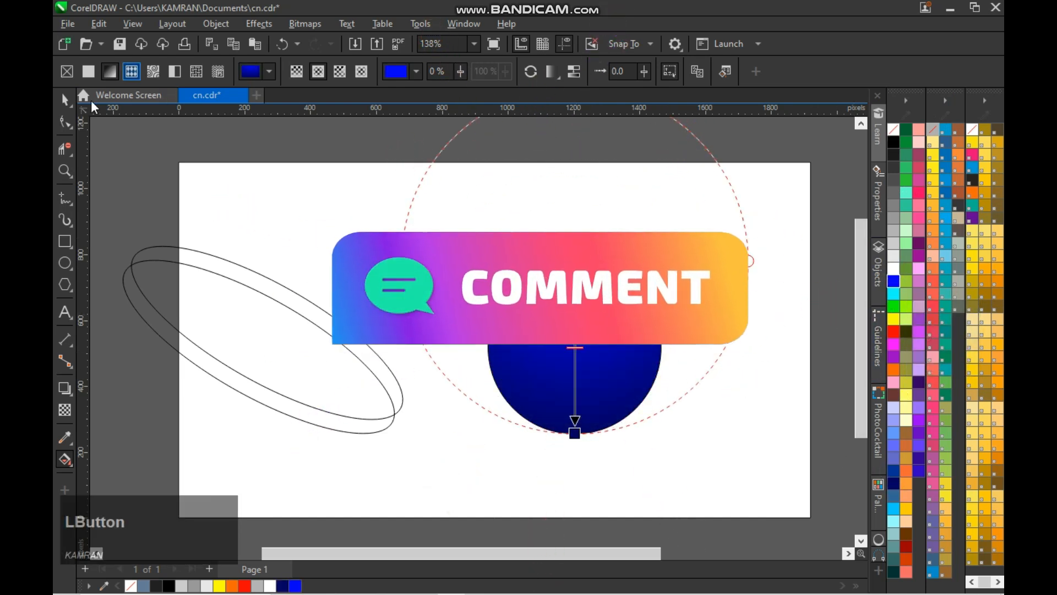
- Remove the blue circle's outline and save the document
click(65, 100)
click(133, 25)
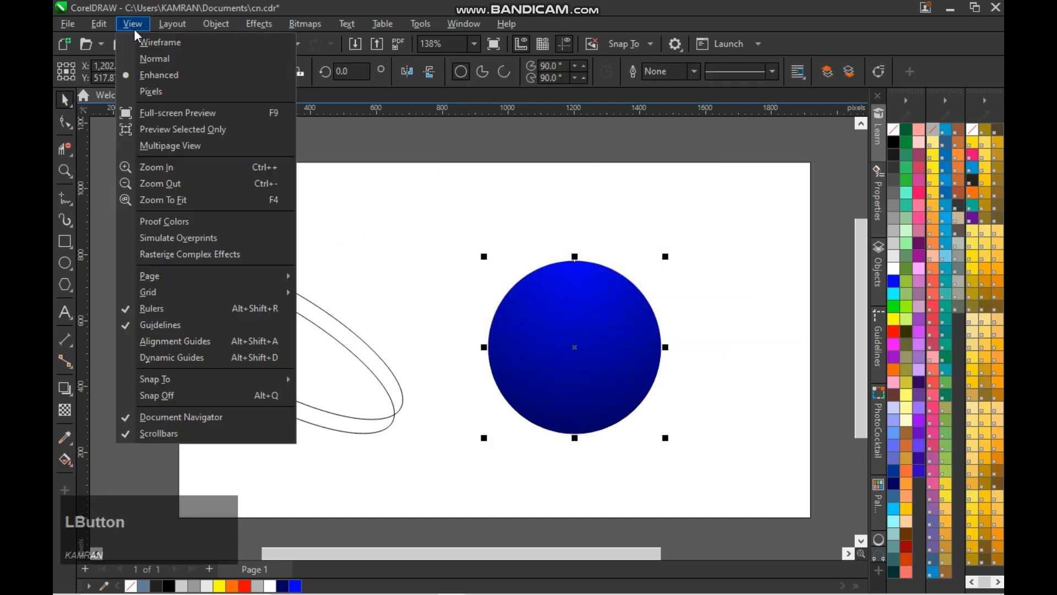
click(447, 187)
click(611, 305)
click(817, 303)
click(622, 315)
click(821, 302)
click(631, 324)
click(812, 303)
click(833, 293)
click(585, 331)
key(ctrl+s)
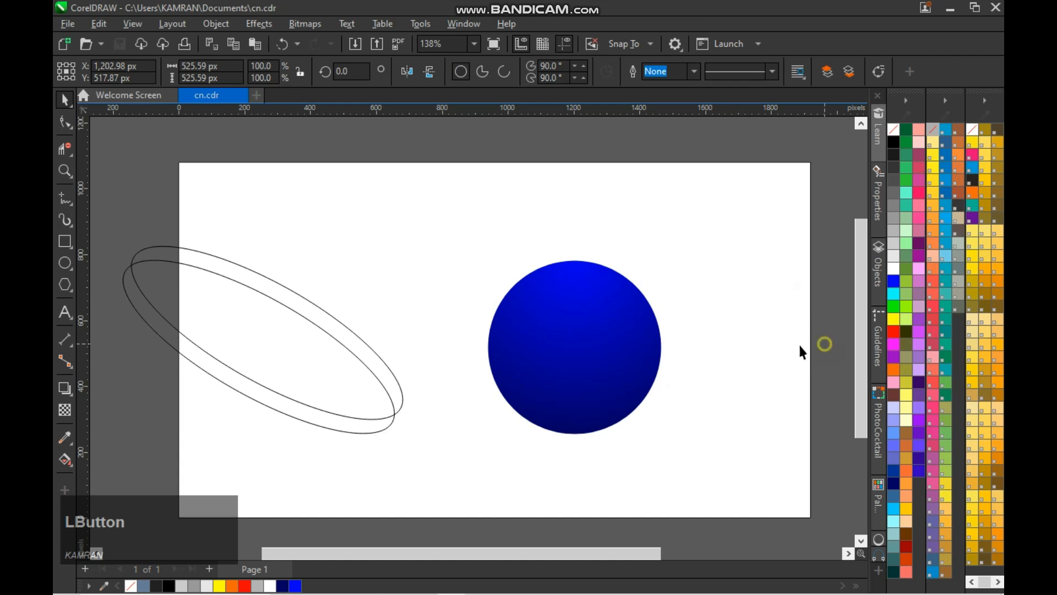
- Move both ellipses over the blue circle and delete their upper arcs where they cross the sphere
drag(321, 325, 628, 334)
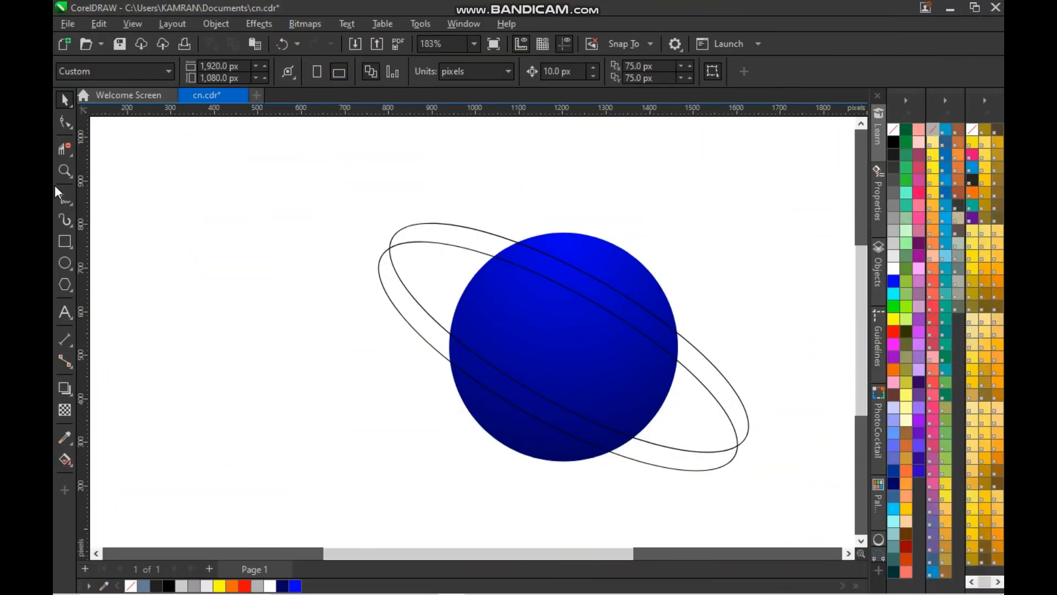
click(65, 155)
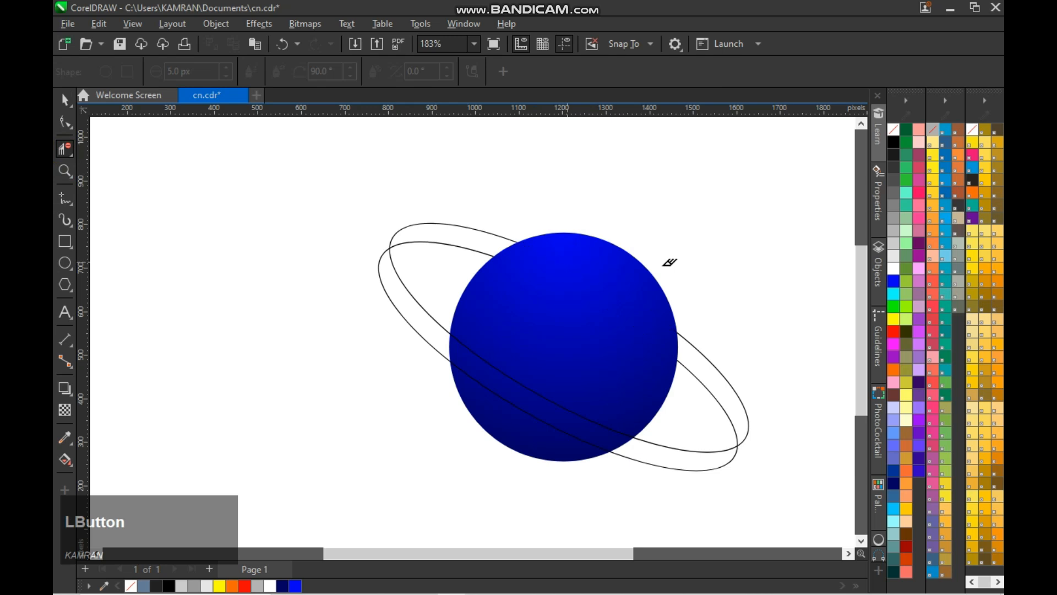
- Try to trim the outline piece where the two ellipses cross at the ring's lower-right end
drag(739, 427, 744, 437)
scroll(749, 439, up, 1)
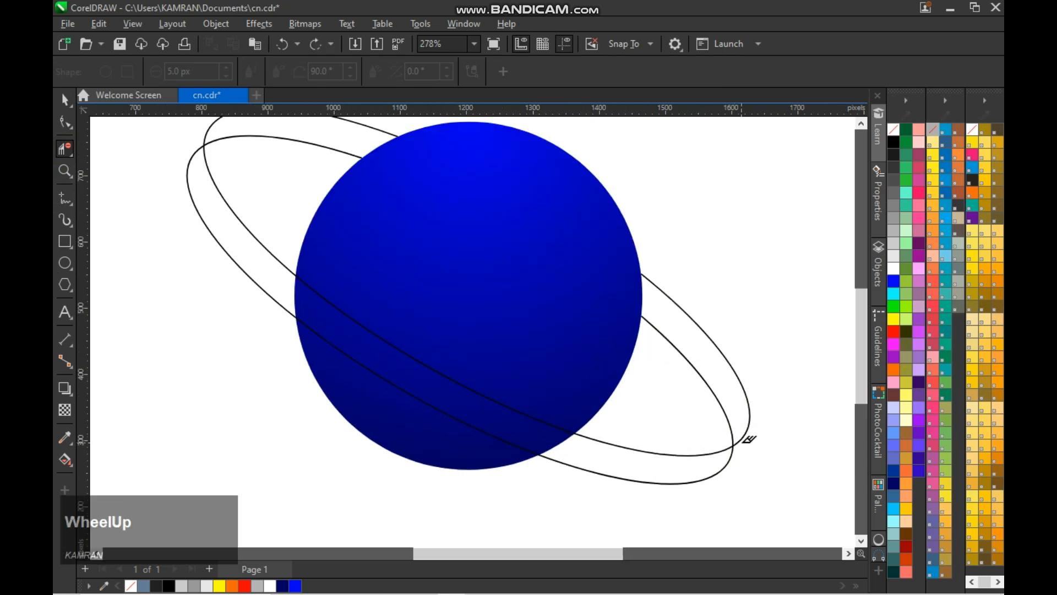
scroll(372, 216, down, 1)
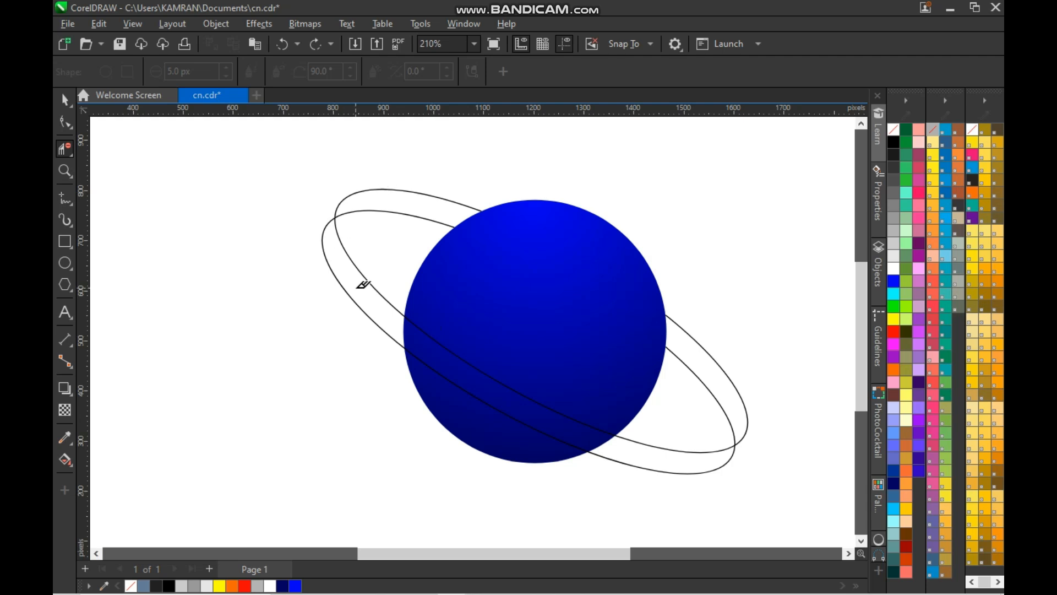
- Try fitting a small circle about 116 px across over the ring's upper-left tip, and delete it
key(space)
click(65, 263)
drag(169, 239, 194, 264)
key(space)
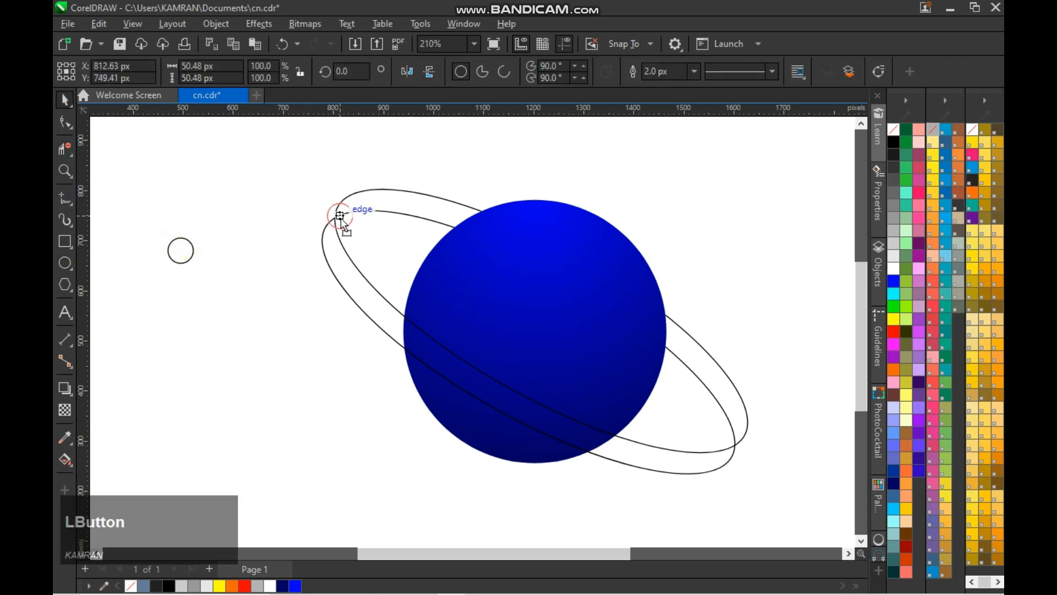
drag(353, 236, 363, 246)
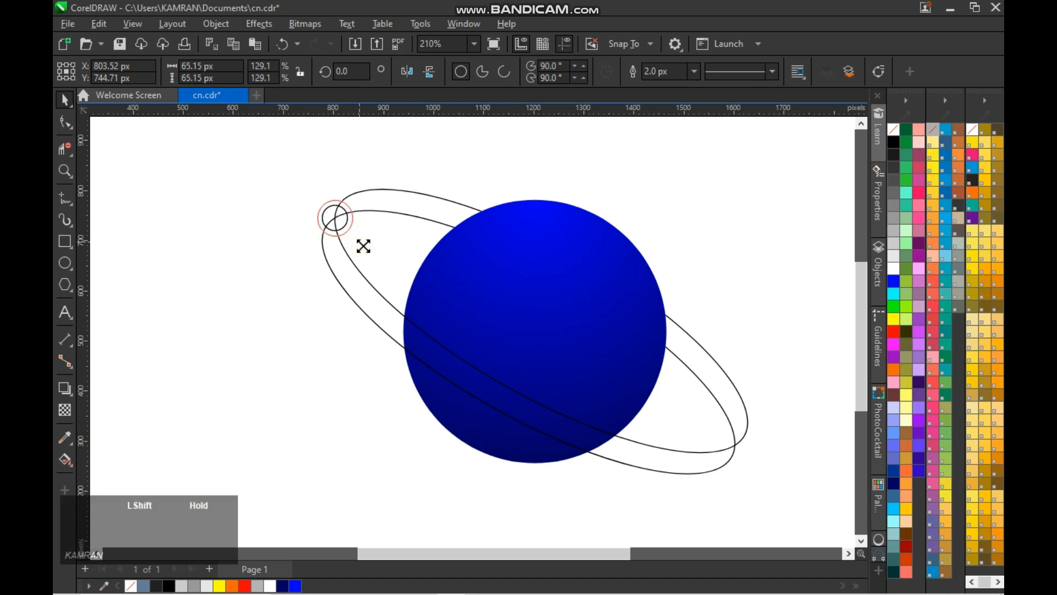
drag(390, 273, 385, 267)
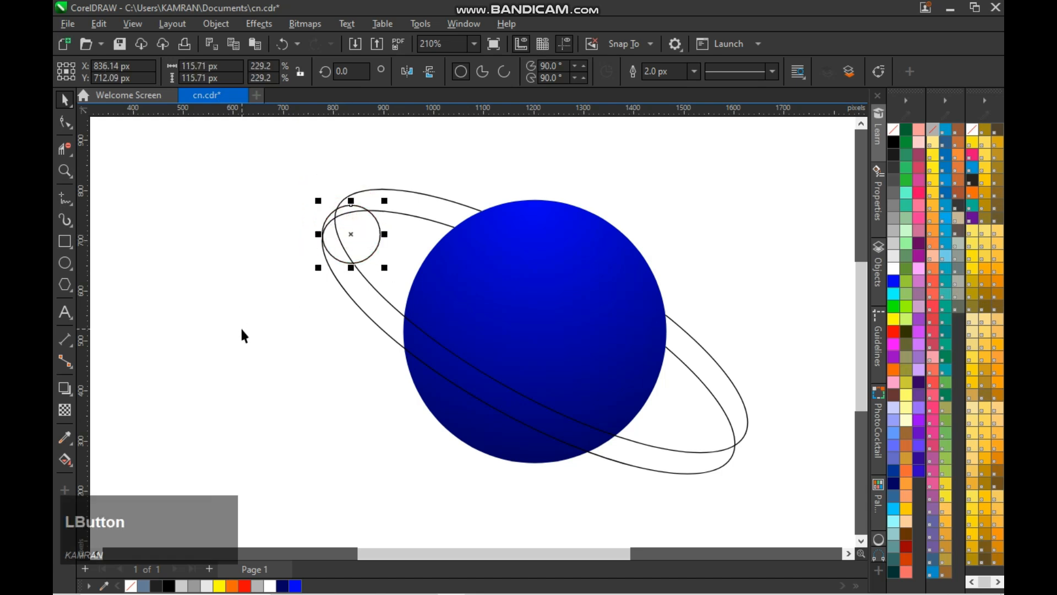
key(Right)
key(Left)
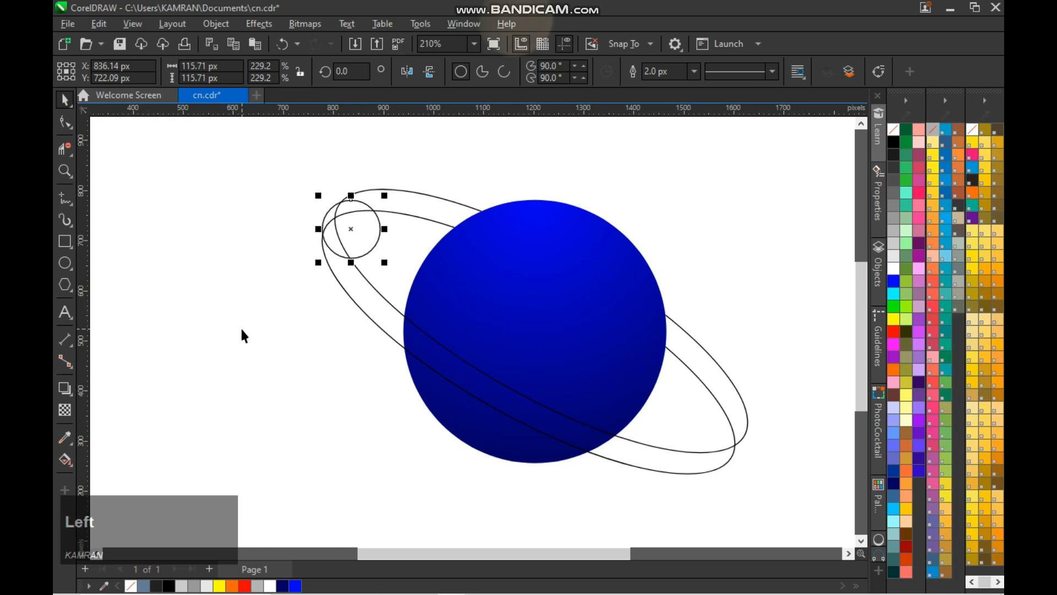
click(420, 154)
click(355, 262)
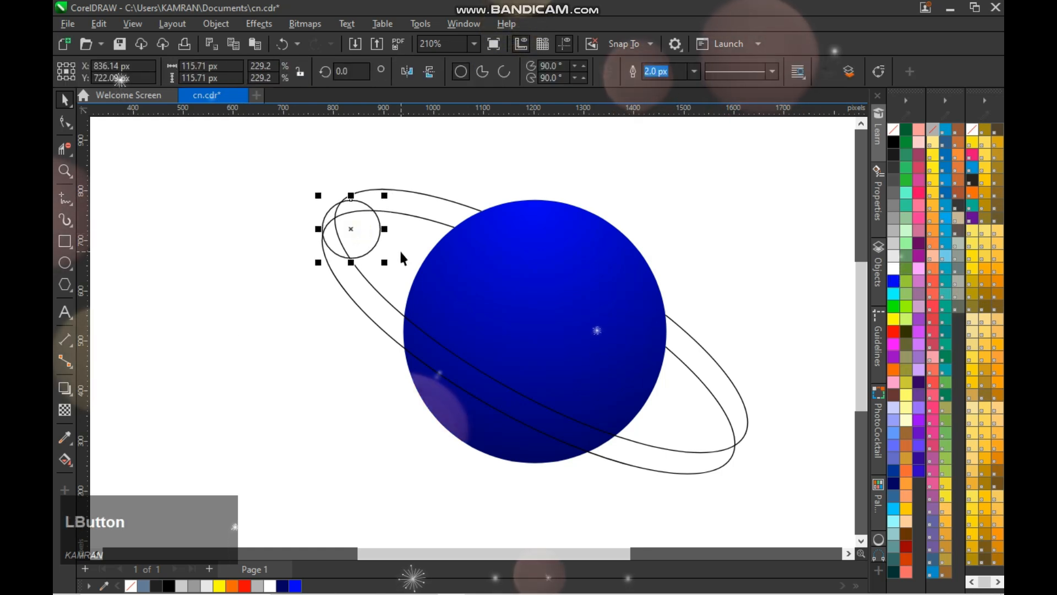
key(Delete)
key(space)
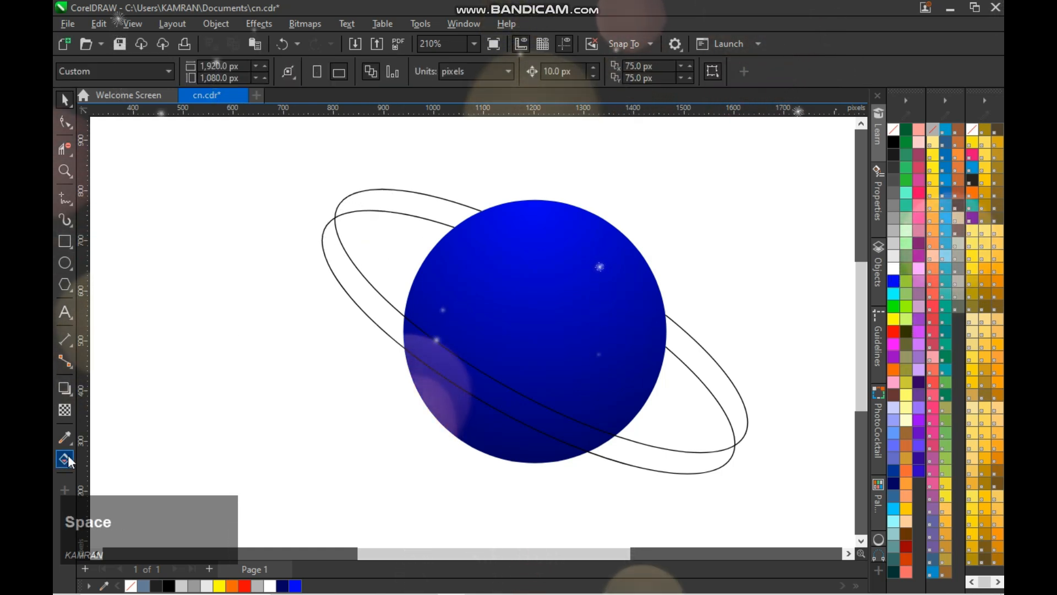
click(65, 148)
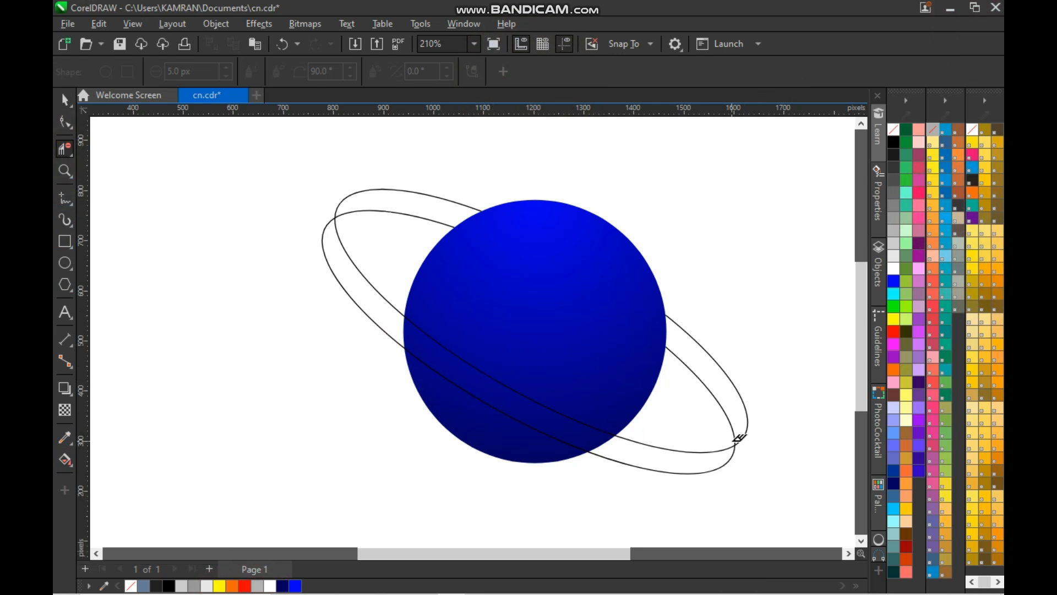
key(space)
click(76, 468)
click(99, 475)
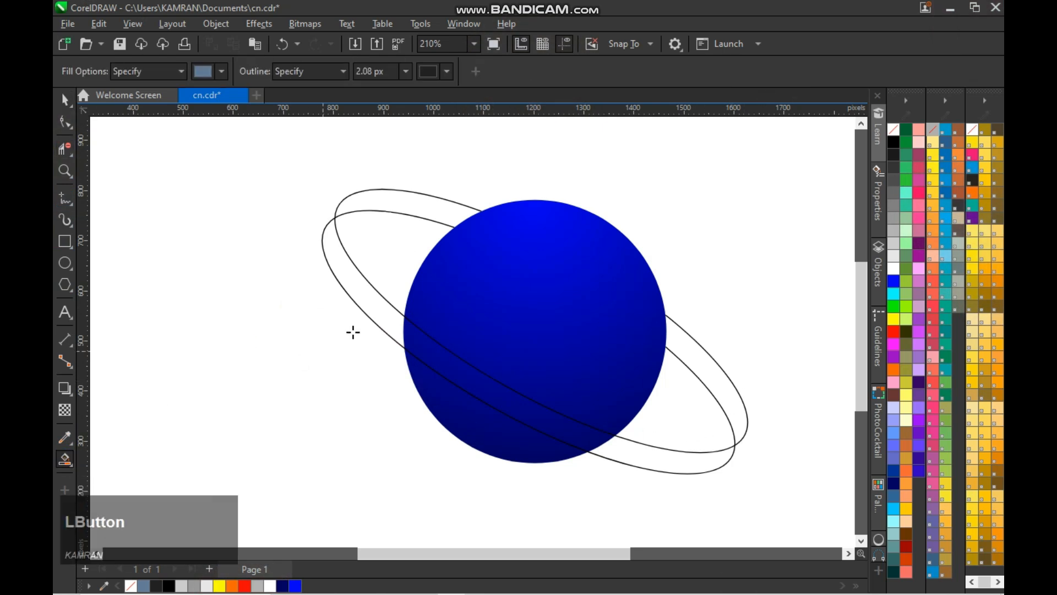
click(384, 296)
key(ctrl+z)
key(space)
drag(543, 319, 481, 331)
key(ctrl+z)
click(326, 392)
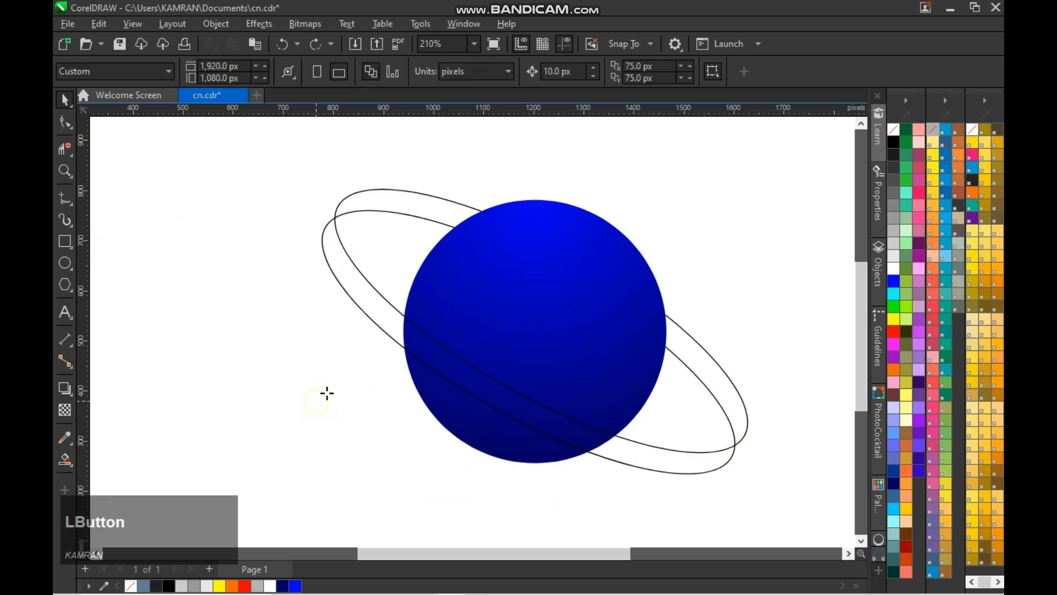
- Smart-fill the ring's front band, right rear piece and upper-left rear piece with the slate-blue fill
key(space)
click(445, 359)
click(385, 316)
click(633, 453)
click(715, 385)
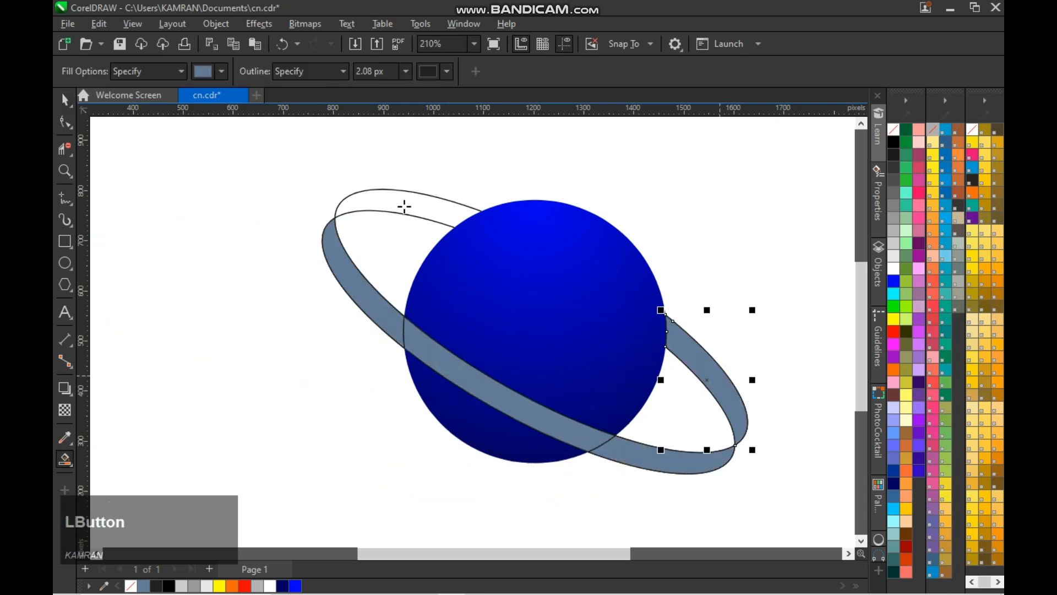
click(404, 208)
- Nudge the filled upper-left ring piece upward, delete the original ellipse outlines under it, and nudge the piece back down
key(space)
click(309, 309)
click(408, 195)
key(Up)
key(Up)
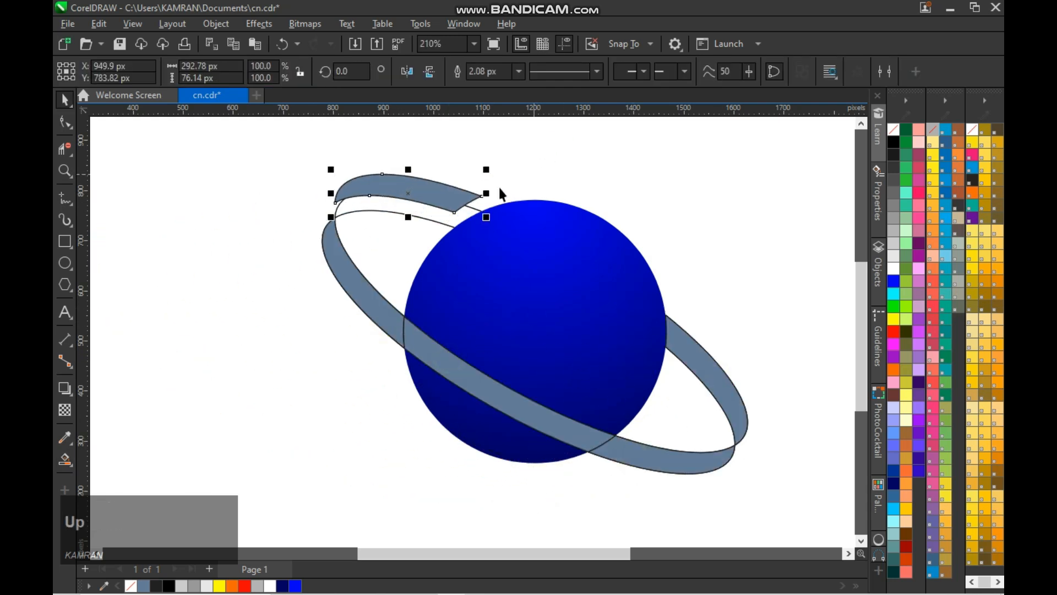
key(ctrl+z)
key(ctrl+z)
key(Up)
key(Up)
click(452, 222)
click(452, 215)
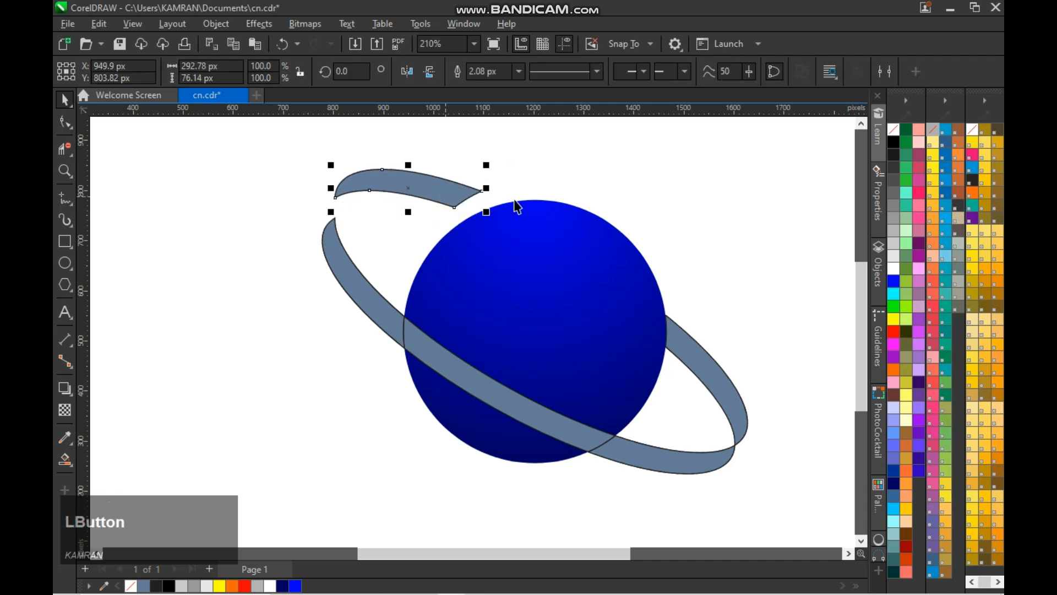
key(Down)
key(Down)
- Remove the outlines from all ring pieces and move the blue circle away to the left of the ring
click(290, 217)
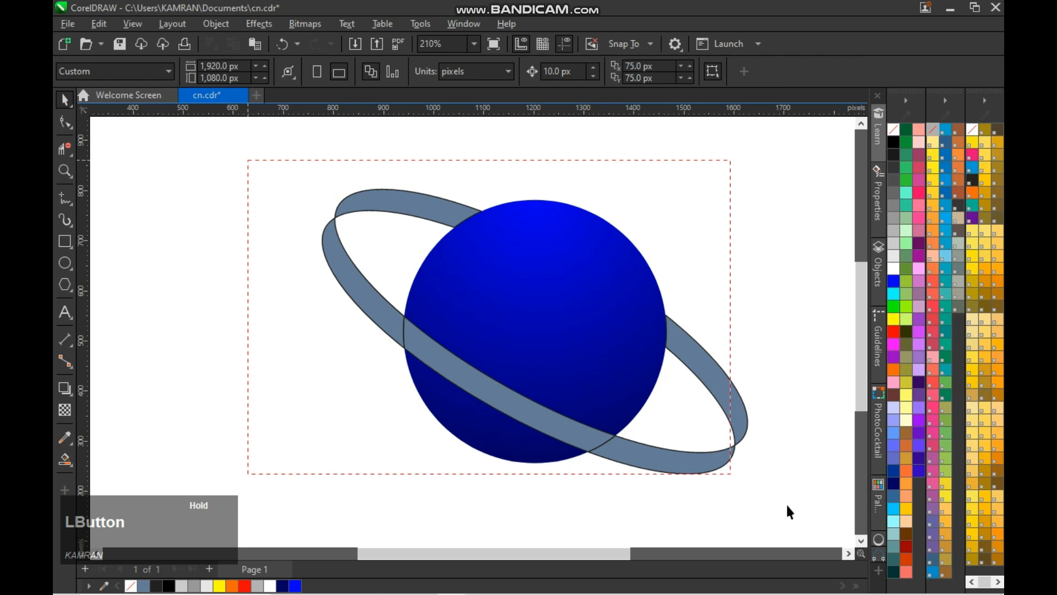
right_click(893, 130)
drag(268, 165, 781, 530)
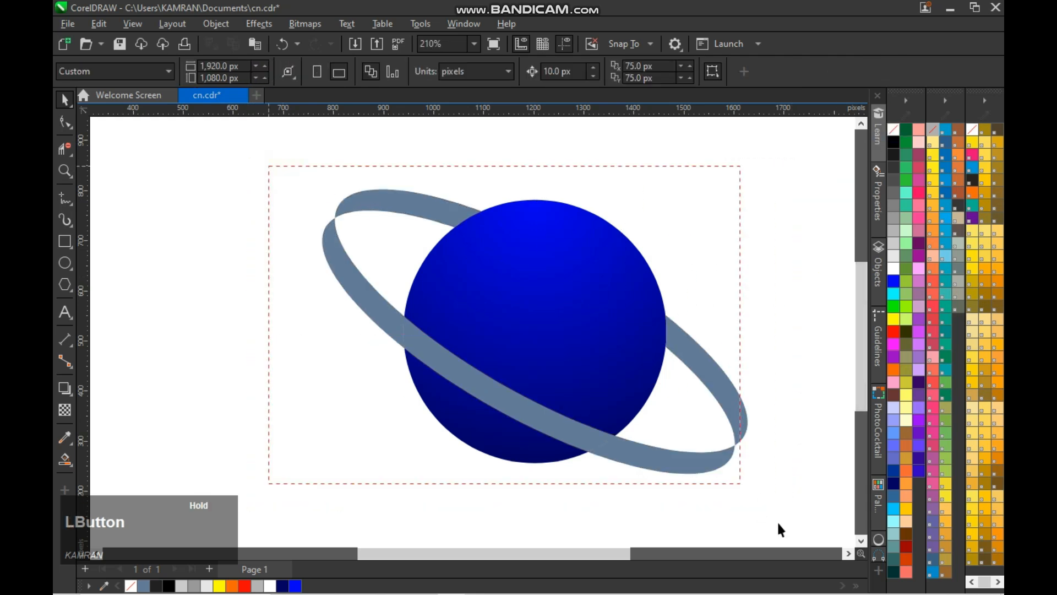
click(554, 309)
drag(554, 308, 193, 307)
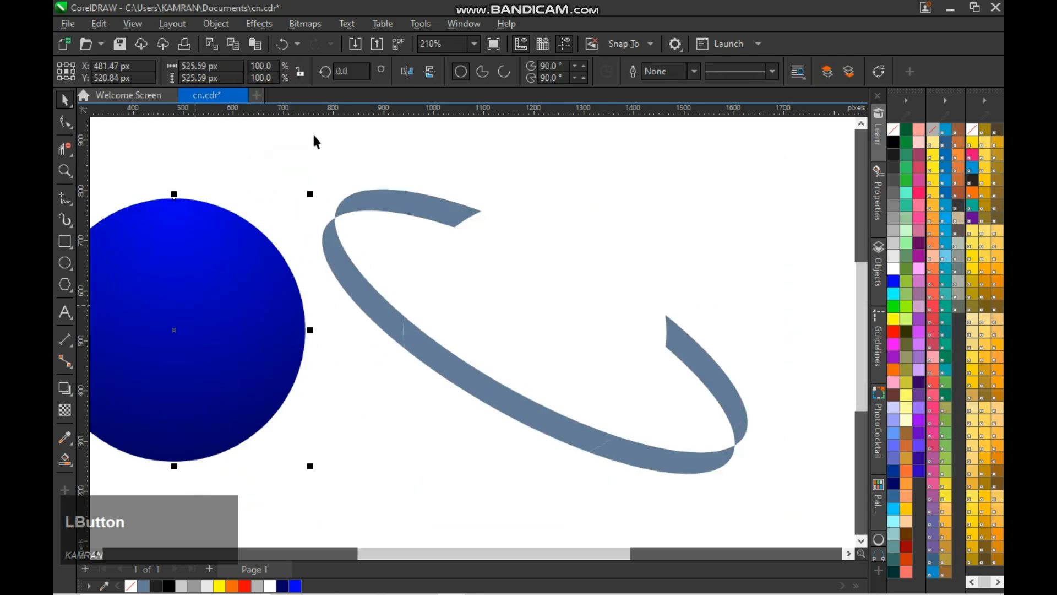
- Try welding the ring pieces into one shape and centring the ring and blue circle on each other
drag(738, 457, 803, 468)
click(490, 72)
click(623, 373)
click(435, 375)
shift+click(247, 347)
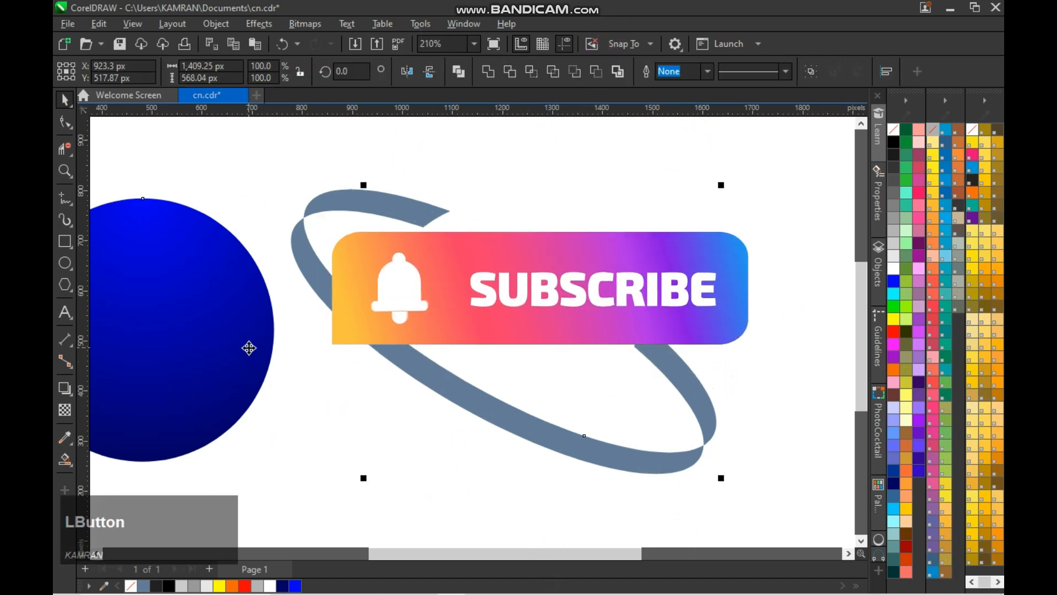
key(c)
key(e)
scroll(314, 348, down, 2)
scroll(515, 389, up, 2)
click(612, 405)
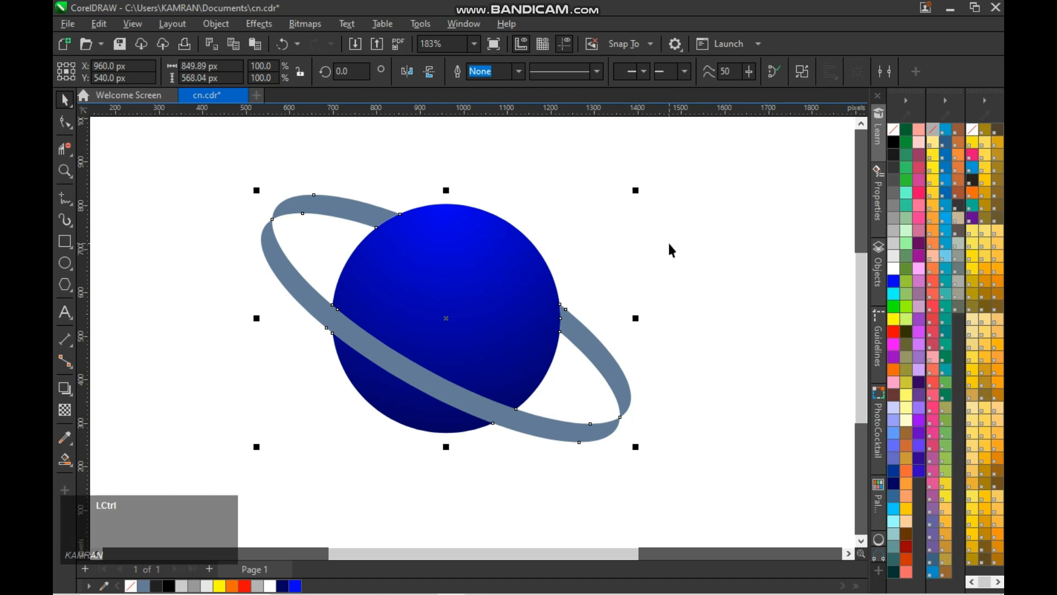
- Undo the centring and the weld, back to the separate ring pieces with the circle beside them
key(ctrl+z)
key(ctrl+z)
key(ctrl+z)
key(ctrl+z)
key(ctrl+z)
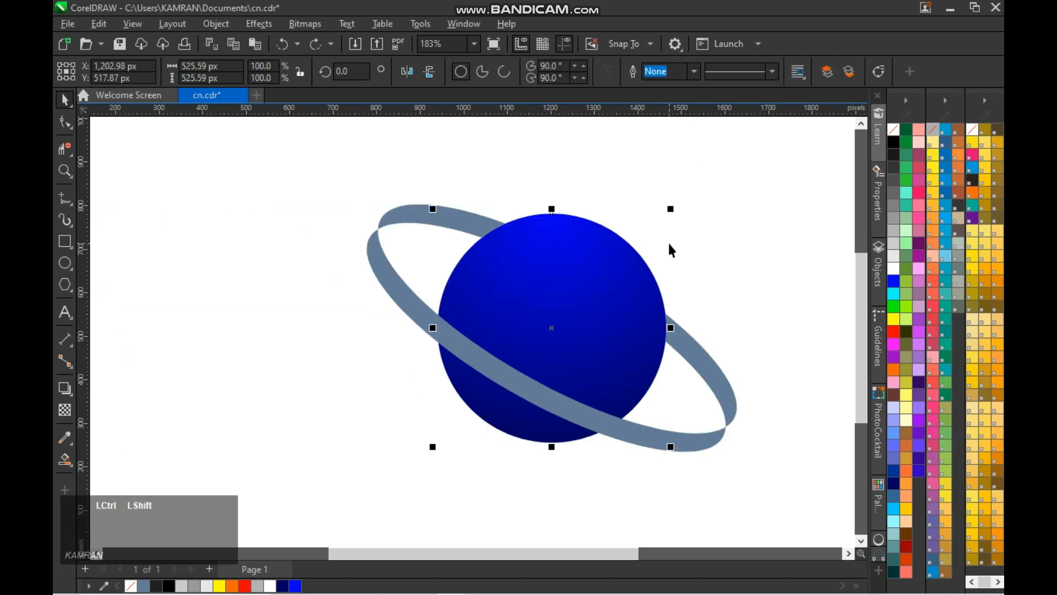
key(ctrl+shift+z)
- Group the ring pieces and align the blue circle to the ring's centre horizontally and vertically
click(731, 250)
drag(283, 164, 789, 489)
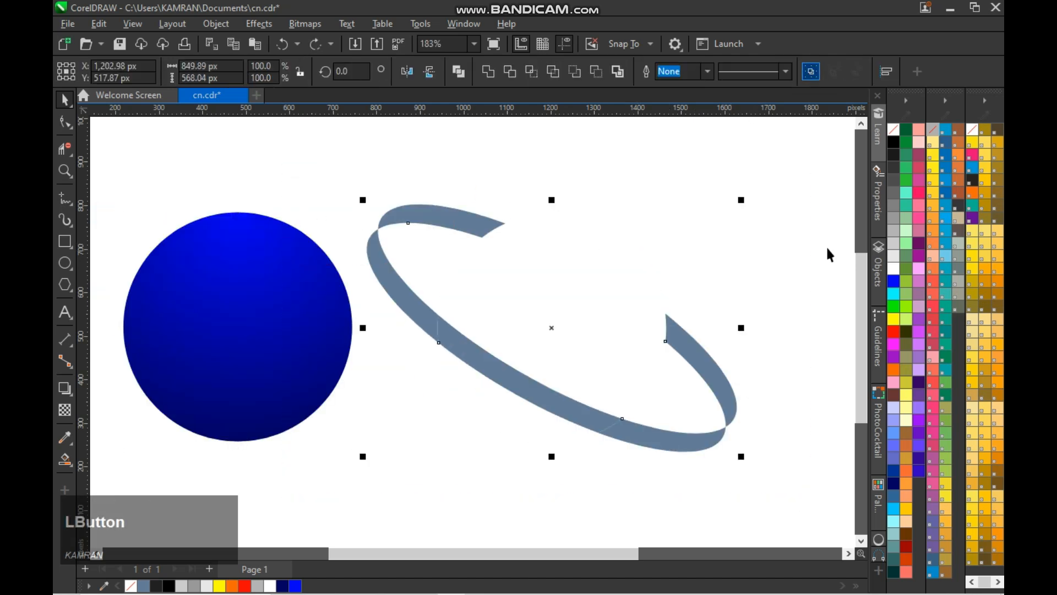
click(326, 354)
shift+click(475, 355)
key(c)
key(e)
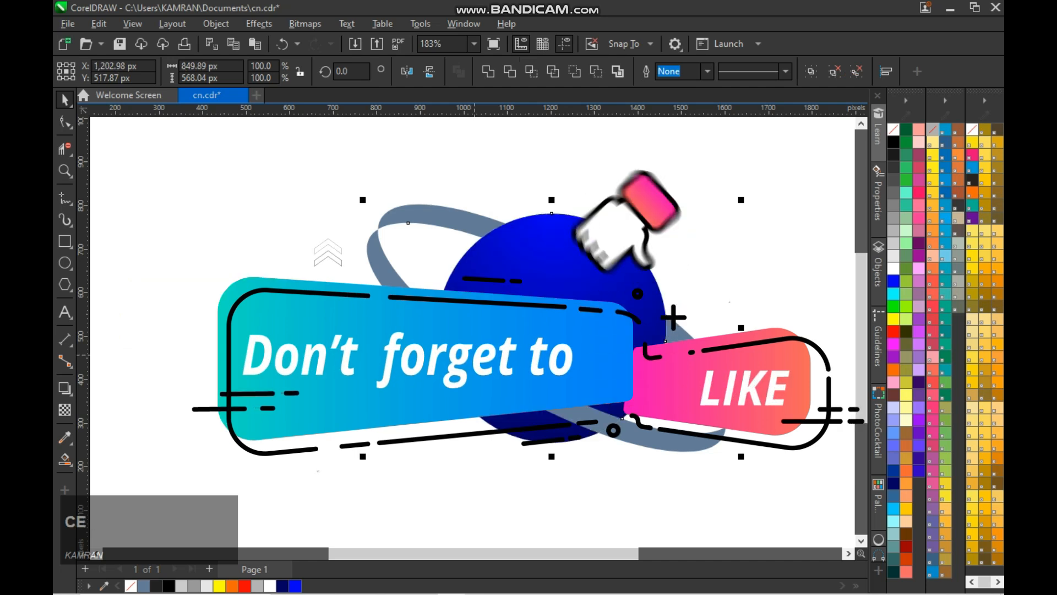
click(435, 424)
scroll(527, 395, up, 2)
scroll(525, 410, down, 3)
- Ungroup the ring and group the pieces that form its front band
click(524, 410)
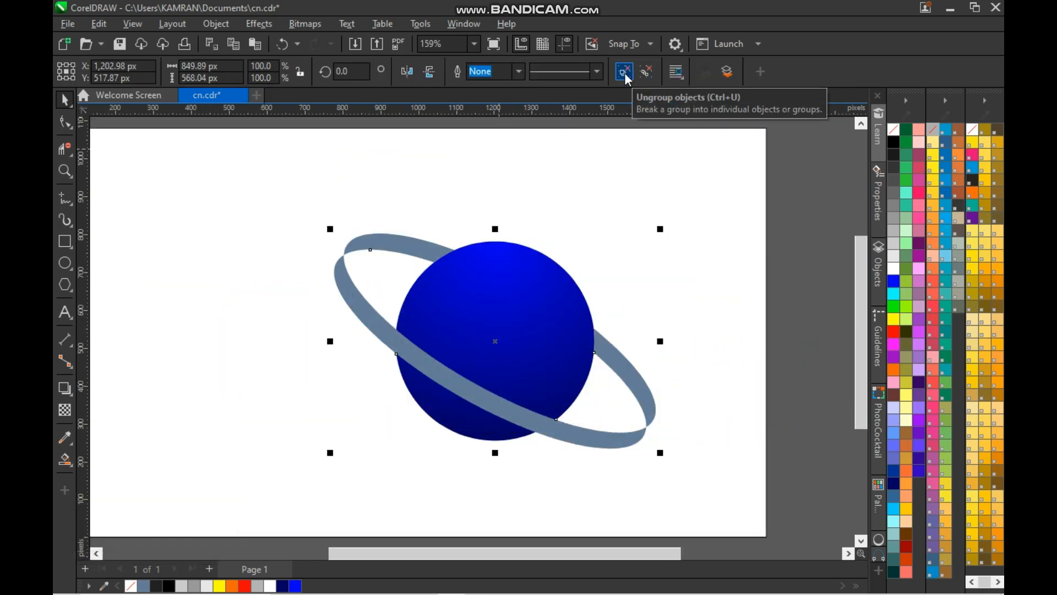
click(625, 72)
click(493, 405)
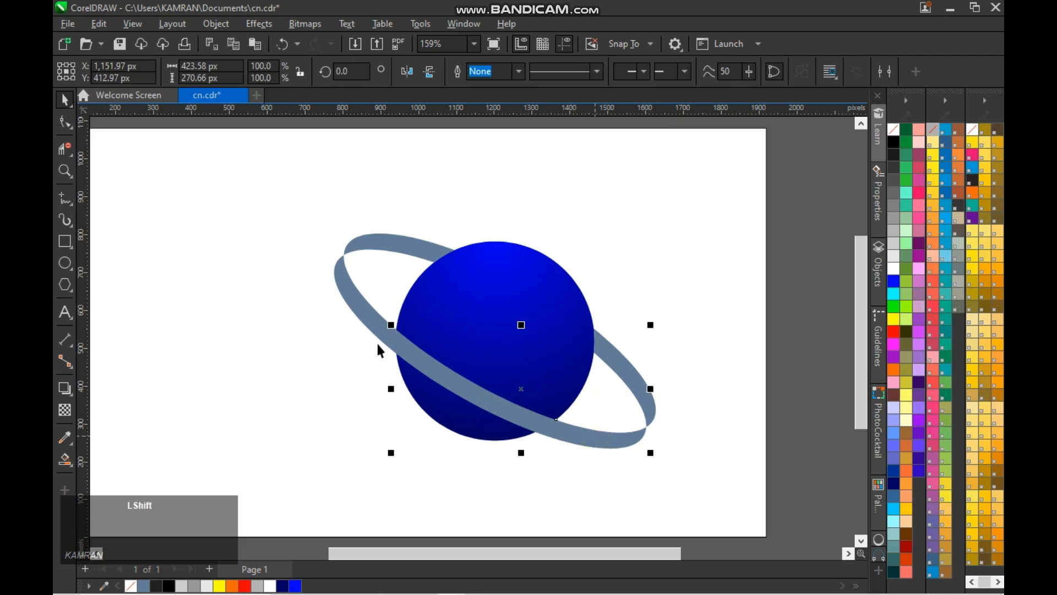
shift+click(369, 315)
click(623, 380)
click(418, 246)
click(469, 399)
- Apply a linear fountain fill along the ring's front band with orange at both ends
key(g)
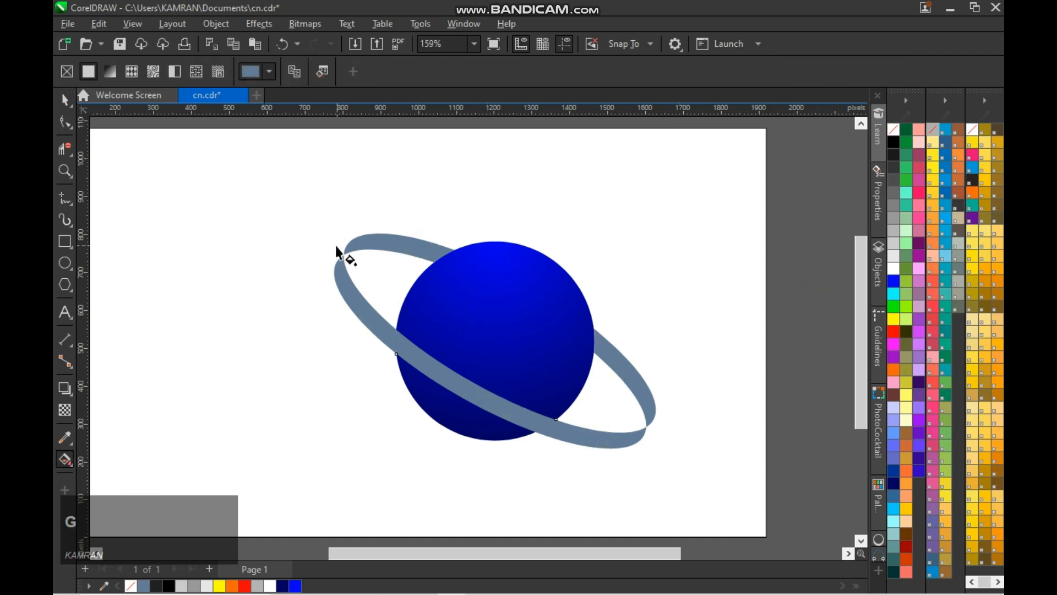
mouse_move(340, 268)
mouse_down()
mouse_move(437, 142)
mouse_move(488, 342)
mouse_move(469, 385)
mouse_move(474, 406)
mouse_move(463, 388)
mouse_up()
click(624, 475)
click(891, 369)
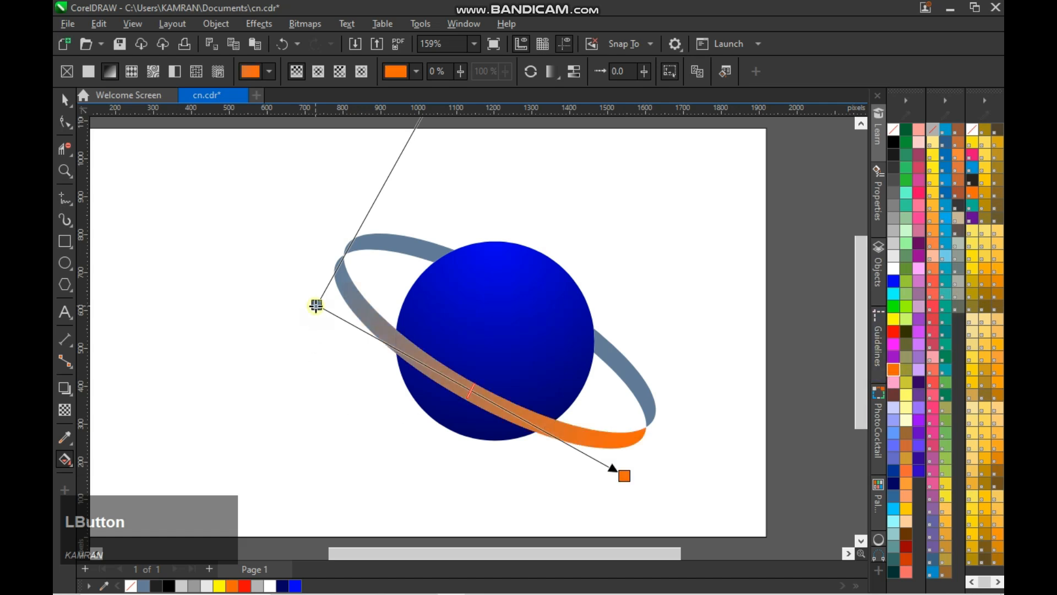
click(316, 306)
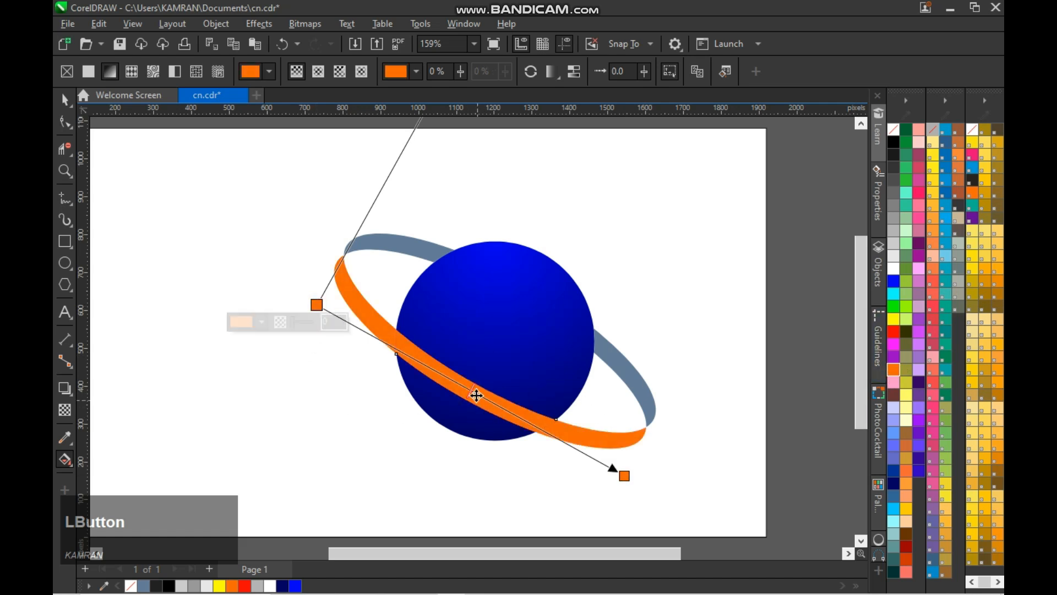
- Add a colour stop at 52% of the front band's gradient and make it red
click(893, 270)
key(ctrl+z)
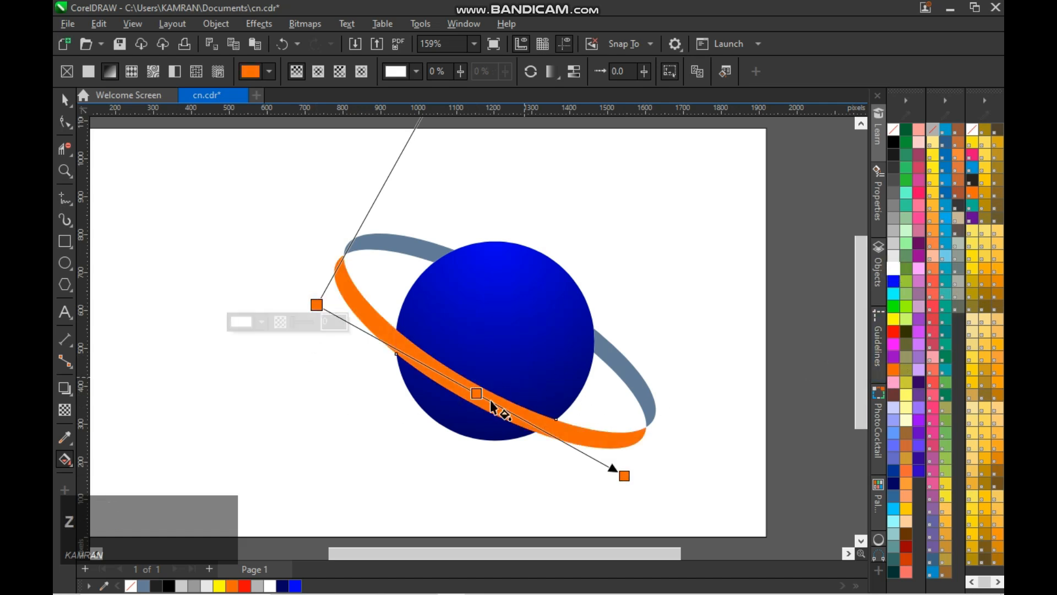
click(894, 274)
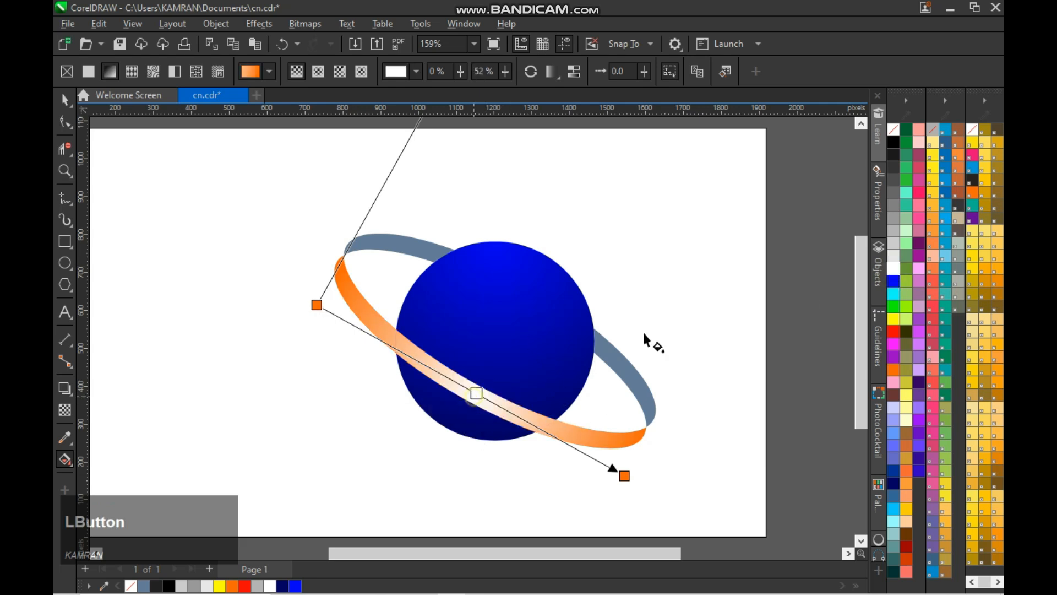
click(893, 140)
click(893, 333)
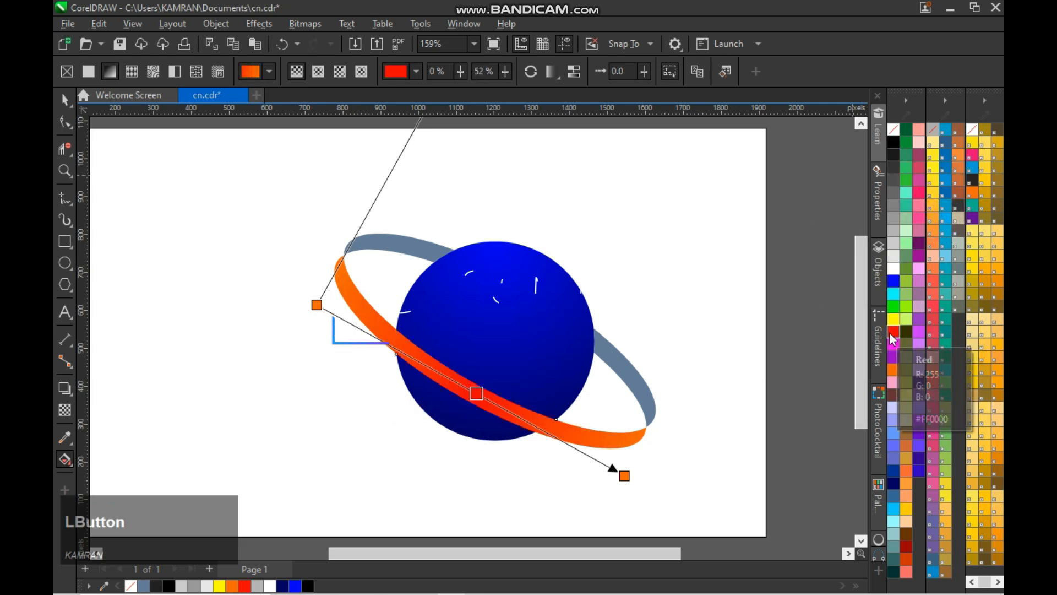
key(space)
click(793, 357)
- Give the right rear ring piece a linear gradient from dark red at its lower tip to red beside the sphere
click(640, 379)
key(g)
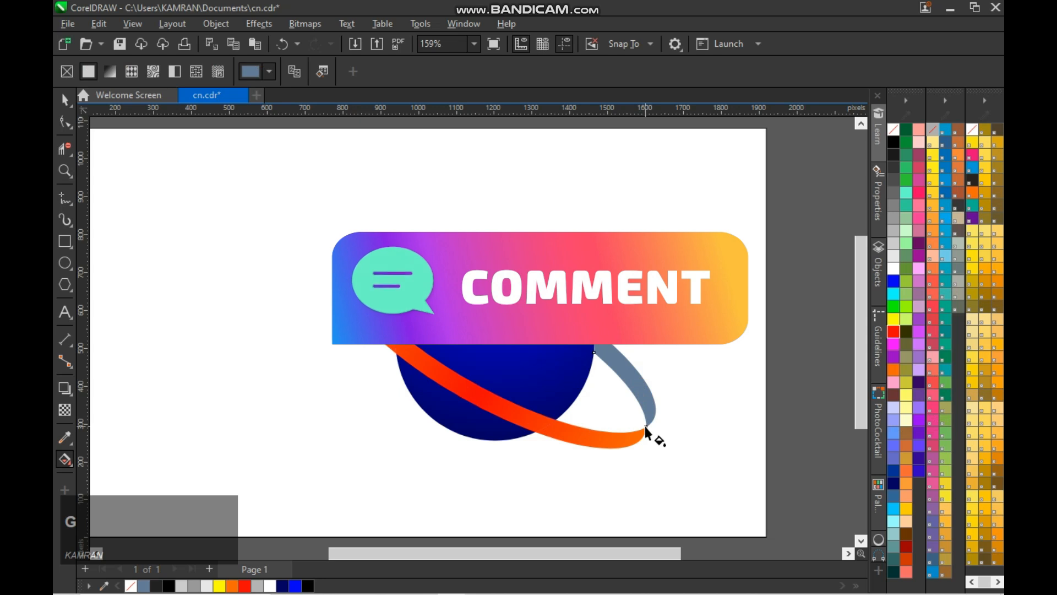
drag(646, 427, 599, 333)
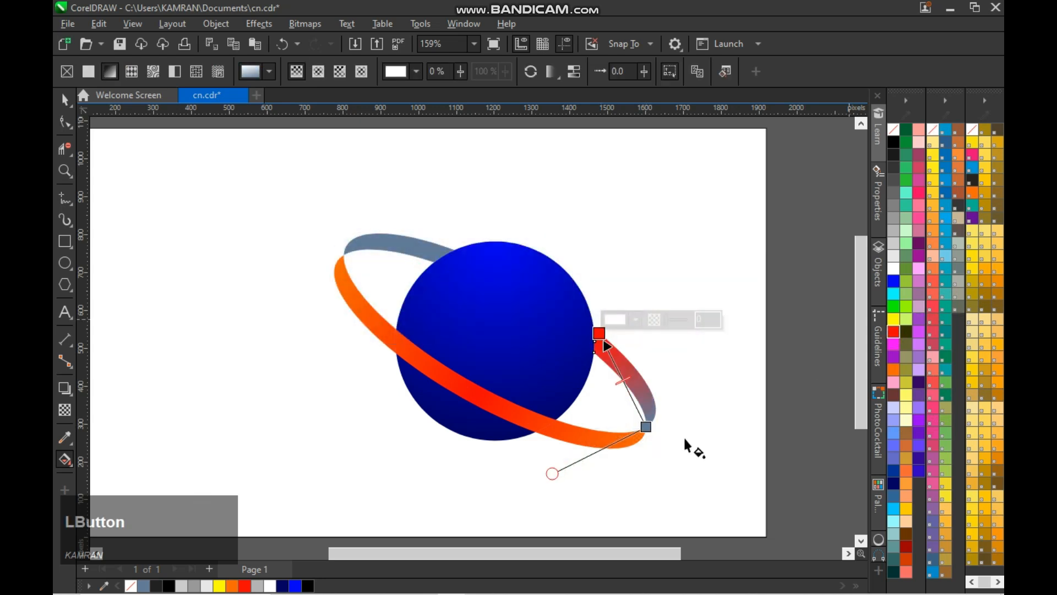
click(901, 546)
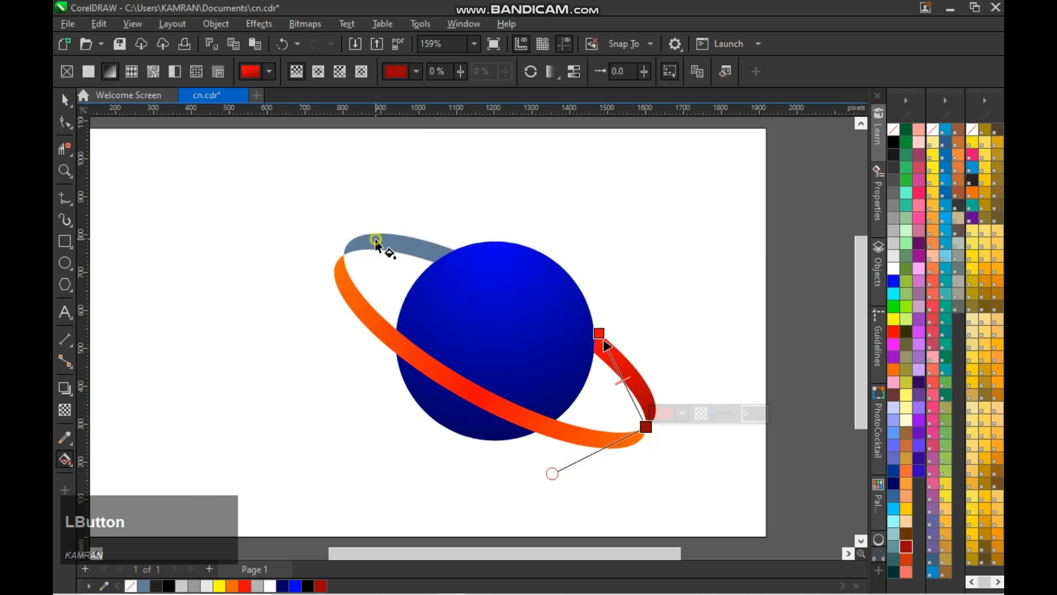
- Give the upper-left rear ring piece a linear gradient from dark red at its tip to red beside the sphere
click(377, 245)
drag(342, 257, 455, 250)
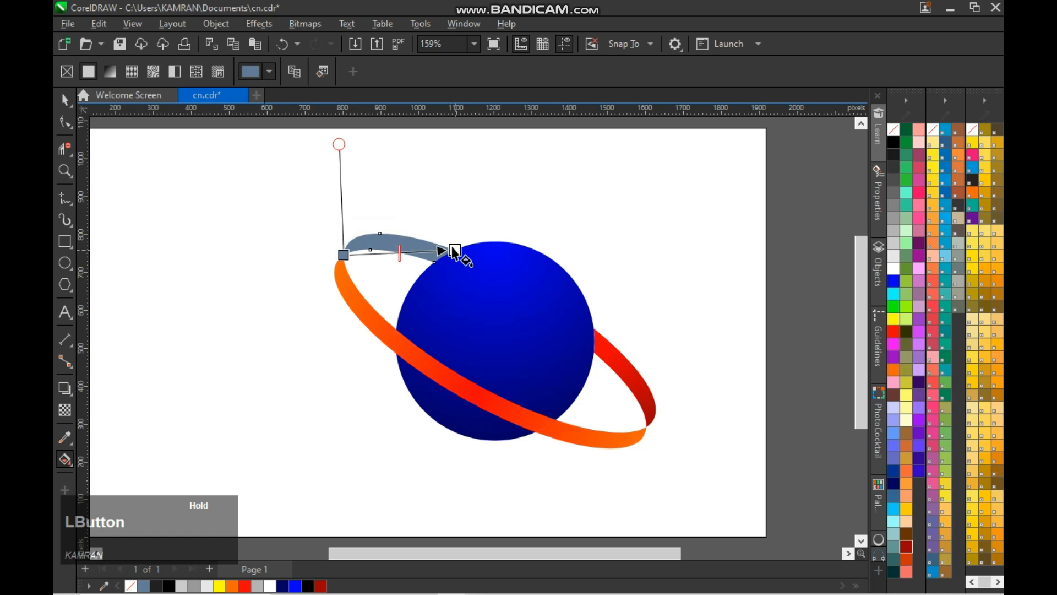
click(894, 331)
click(343, 255)
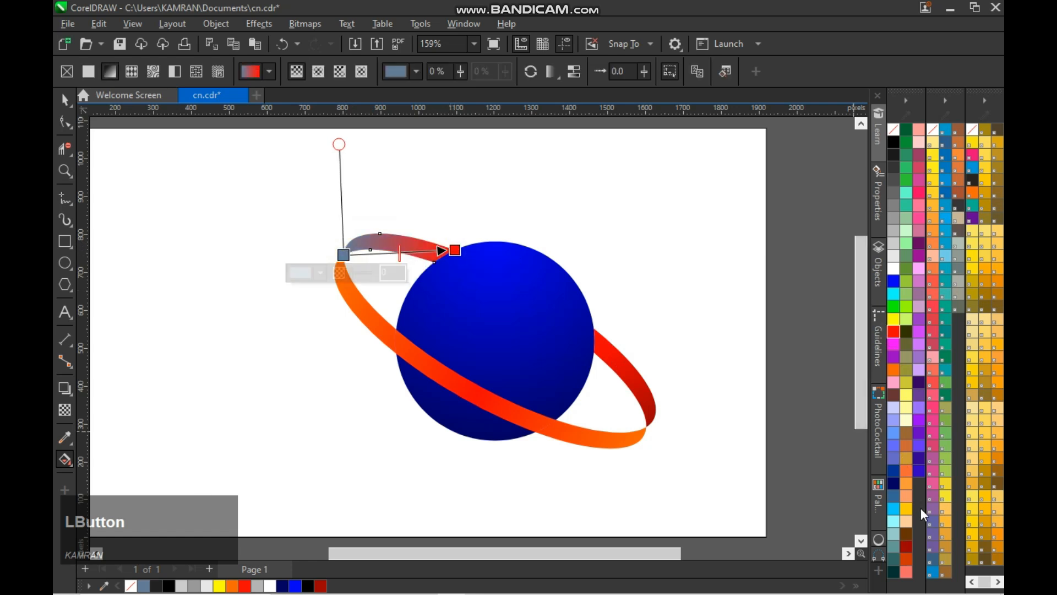
- Change both end colours of the front band's gradient to dark red and save the document
click(536, 421)
key(space)
click(624, 475)
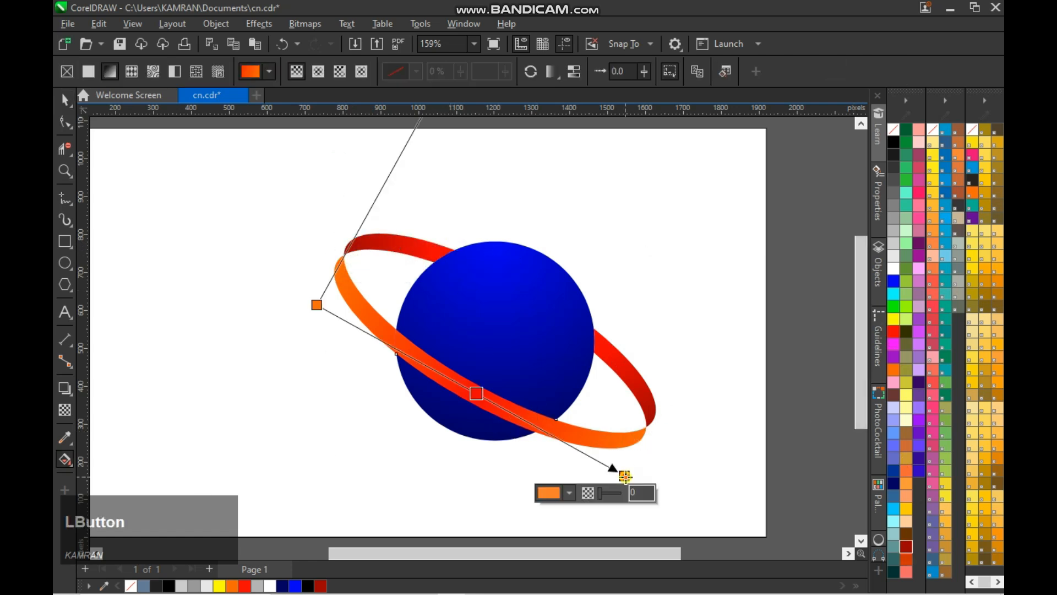
click(906, 547)
click(316, 304)
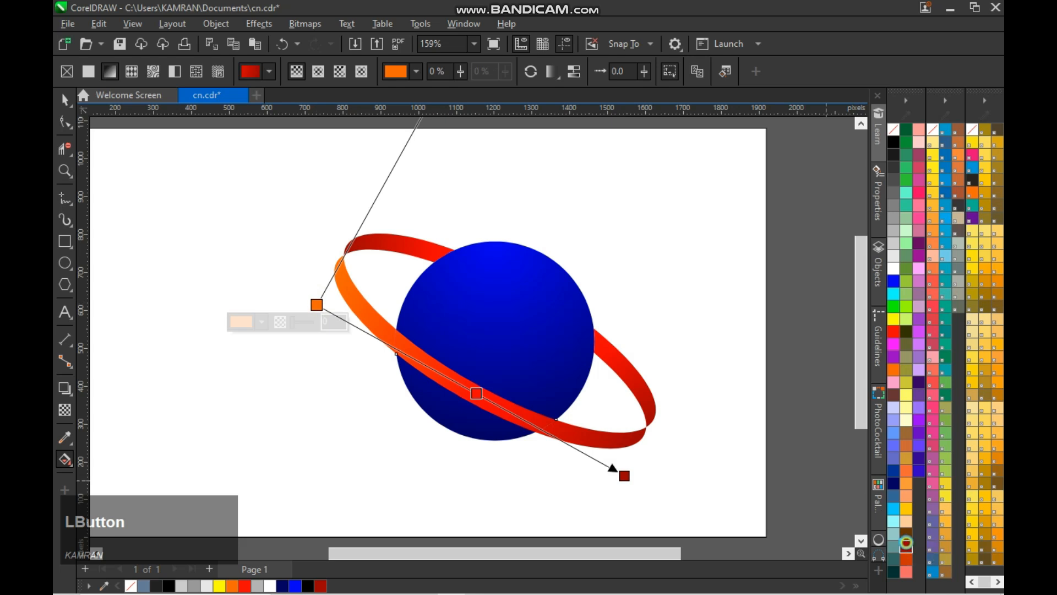
click(906, 547)
key(space)
click(795, 363)
click(746, 337)
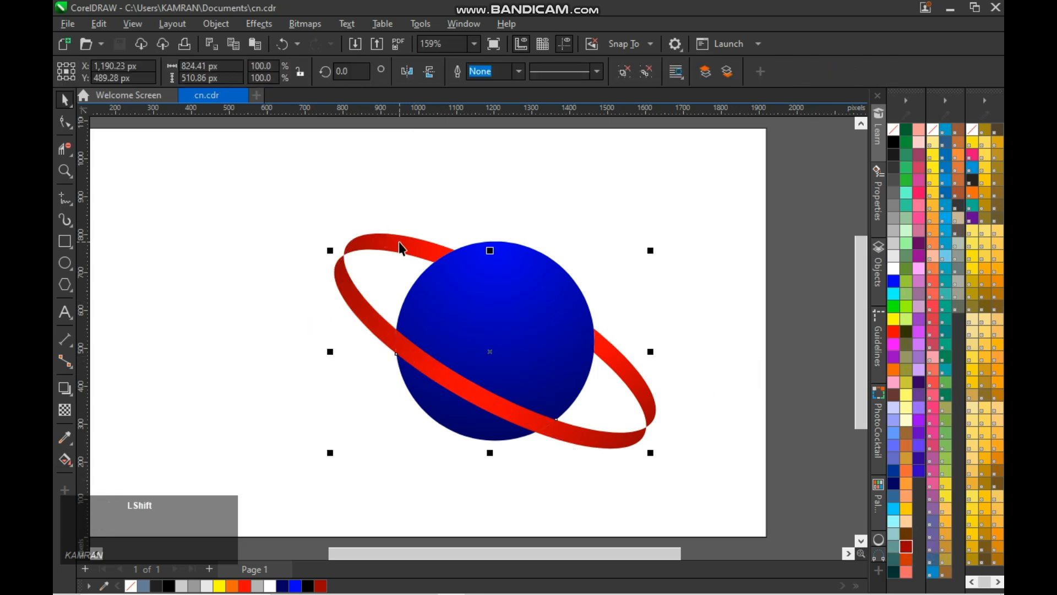
- Add the rear pieces to the front band's selection and group the whole ring
shift+click(650, 384)
click(808, 72)
click(792, 257)
click(531, 427)
click(793, 366)
click(557, 365)
click(828, 354)
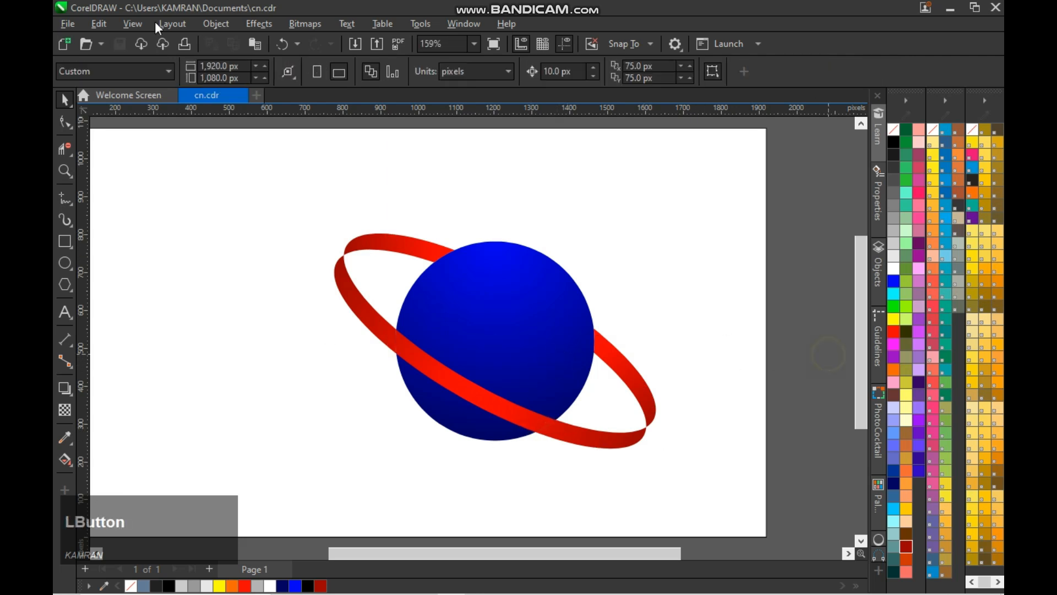
- Import the AD monogram image from the Desktop's New folder and fit it over the blue sphere, about 381 px wide
click(356, 44)
click(113, 121)
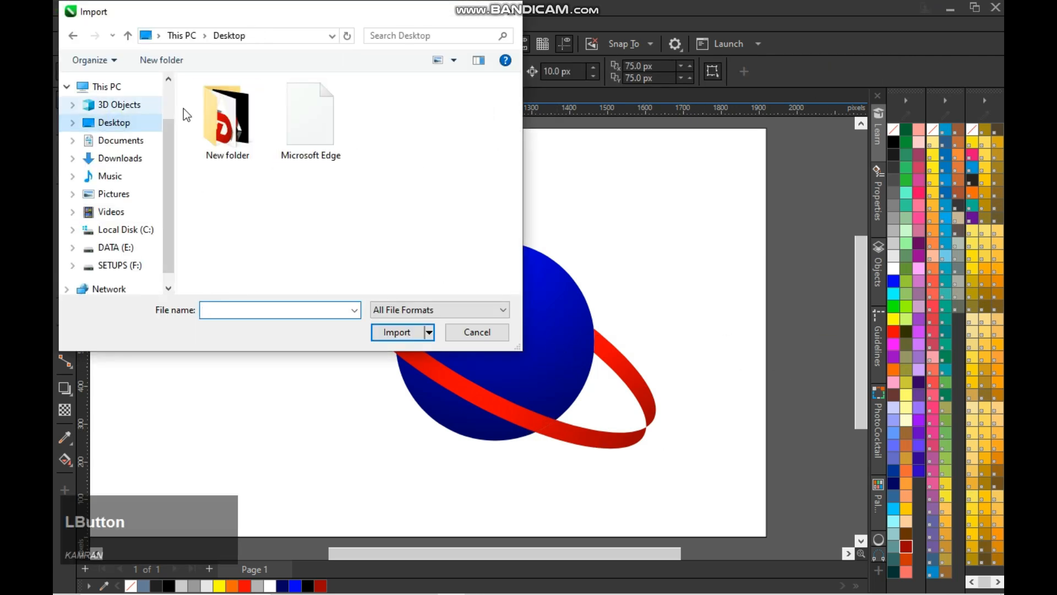
double_click(225, 115)
double_click(225, 165)
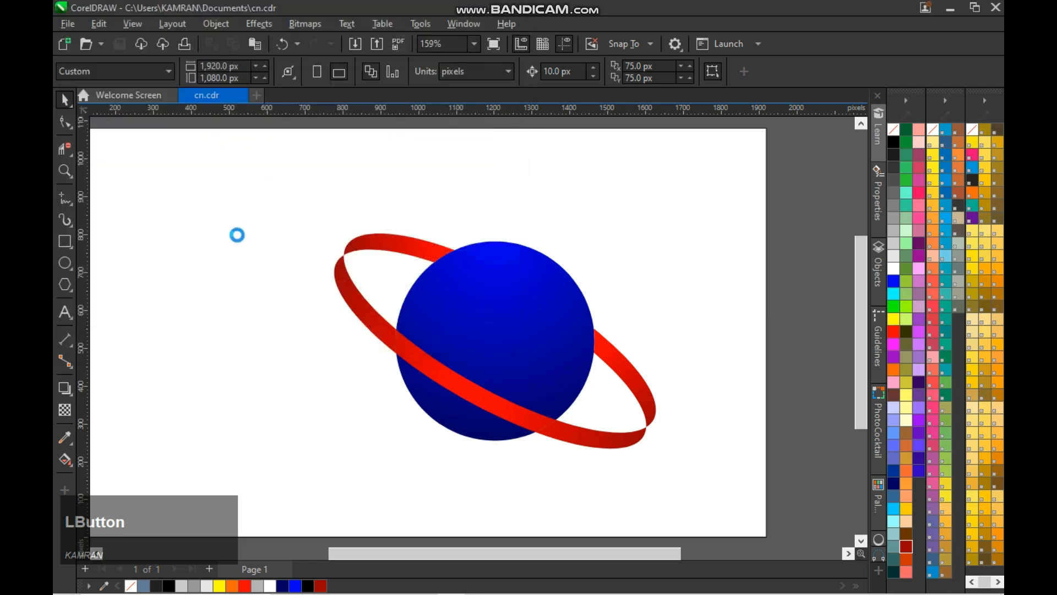
click(153, 200)
drag(280, 297, 497, 330)
drag(582, 404, 573, 397)
- Bring the ring in front of the AD monogram and trim the monogram with the ring's shape
click(591, 445)
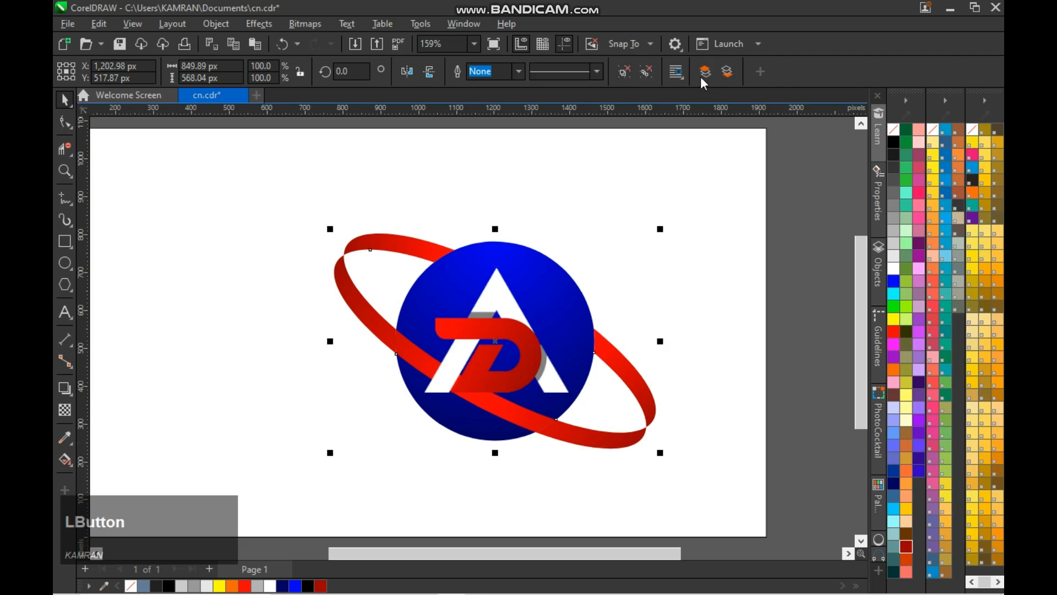
click(797, 367)
click(528, 366)
click(511, 412)
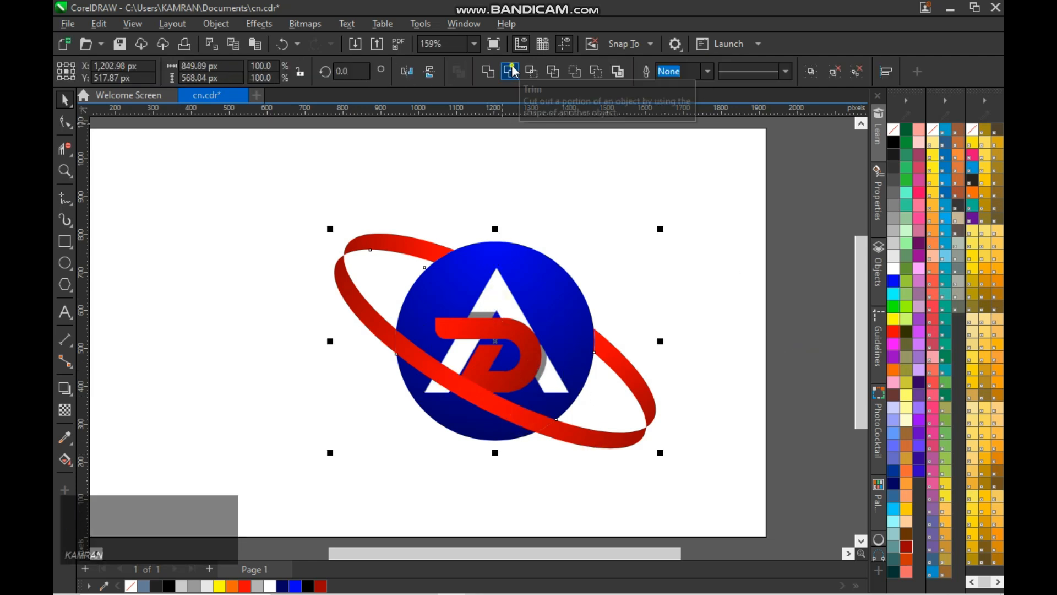
click(511, 71)
click(575, 439)
- Move the trimmed AD monogram up slightly and delete its leftover fragment below the ring
click(525, 354)
drag(526, 354, 528, 330)
click(441, 366)
click(436, 359)
key(Delete)
- Centre the AD monogram horizontally and vertically on the blue sphere and save the document
click(514, 343)
key(Down)
key(Down)
key(Down)
key(Down)
key(Down)
key(Down)
key(Down)
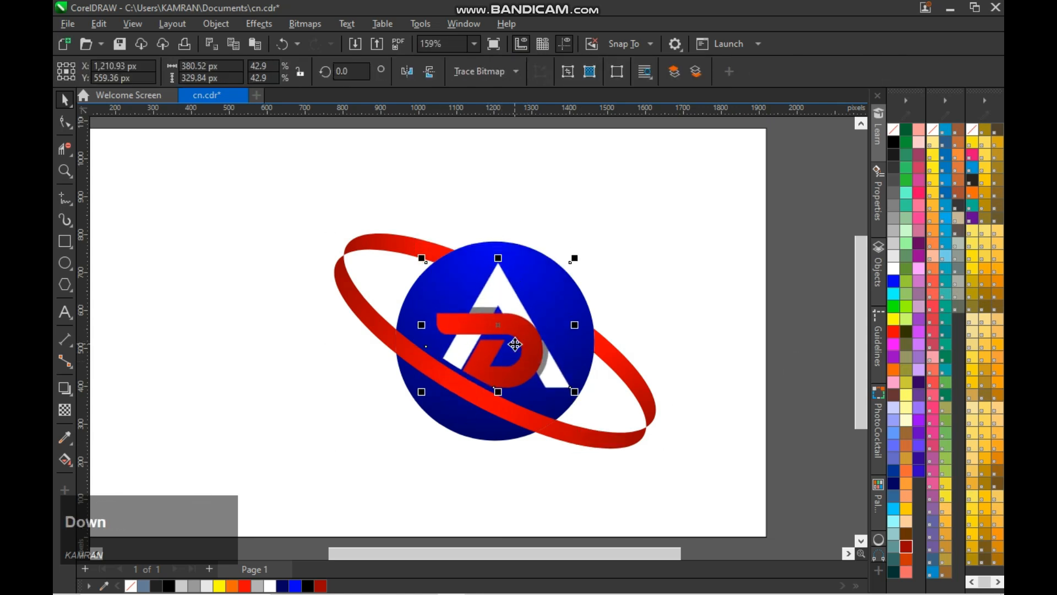
shift+click(483, 256)
key(c)
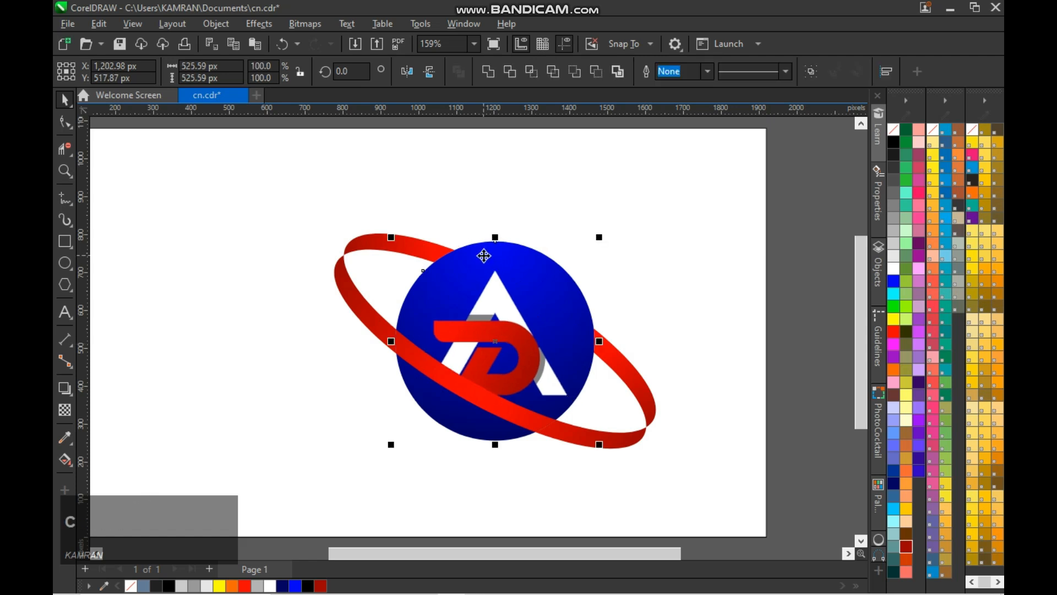
key(e)
click(826, 344)
key(ctrl+s)
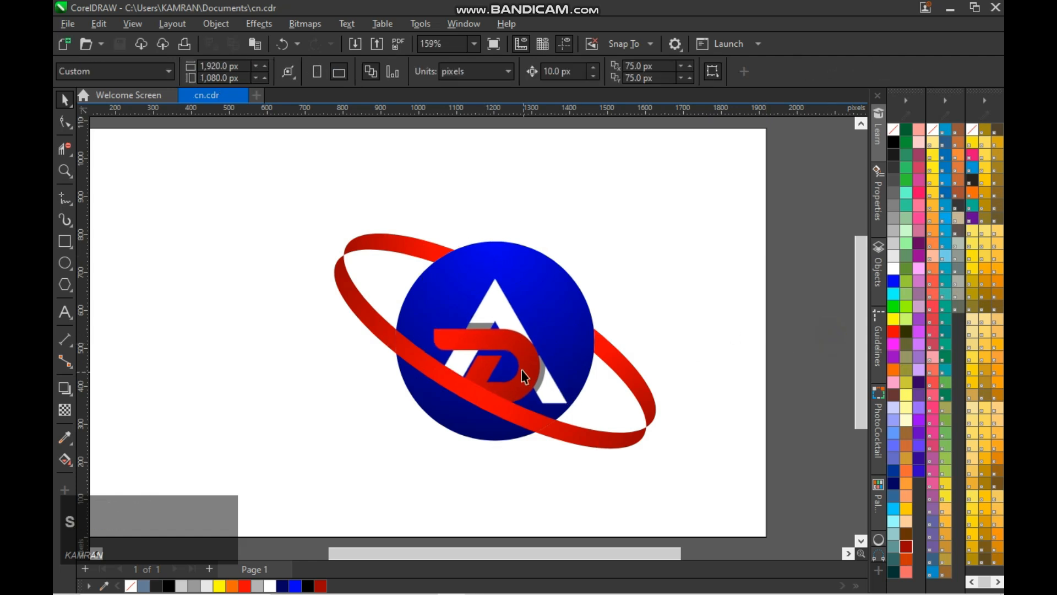
- Add a drop shadow to the AD monogram, cast from the tip of the A down towards the lower left
click(426, 372)
click(65, 388)
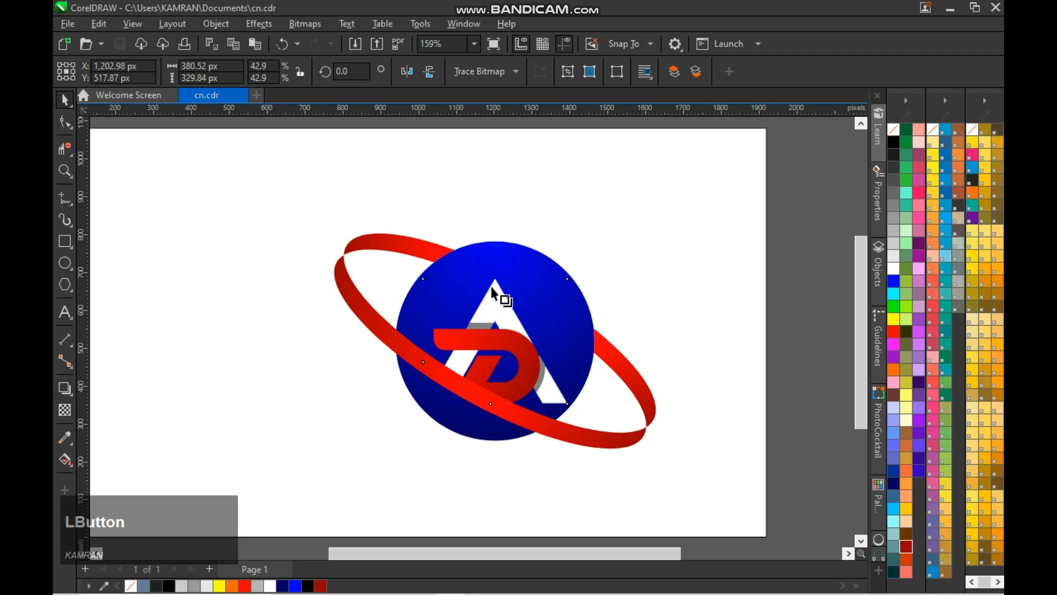
drag(495, 279, 449, 414)
scroll(477, 414, up, 2)
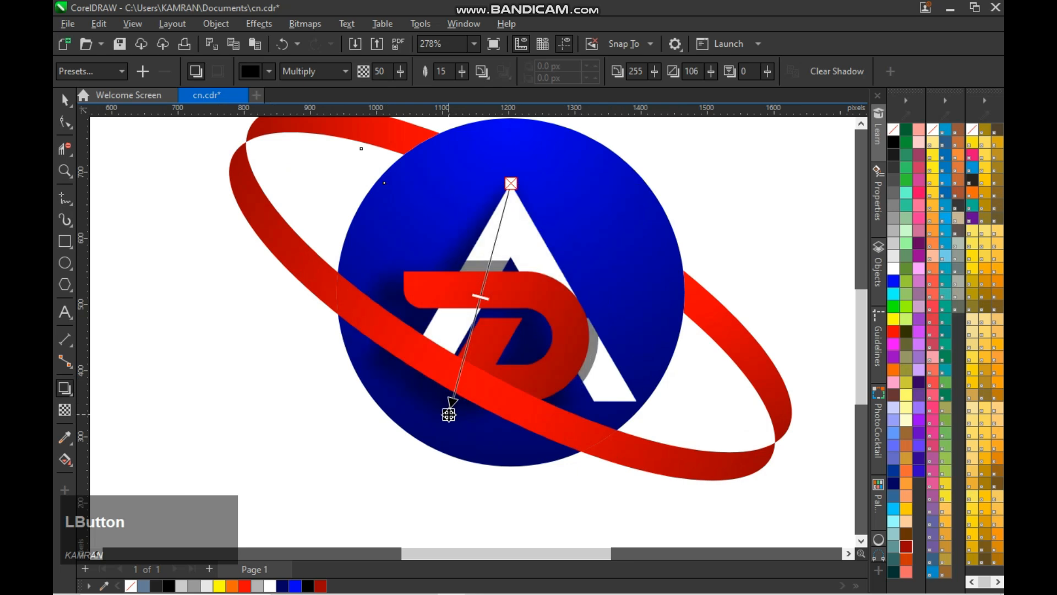
- Try casting the monogram's drop shadow leftwards from its centre, left edge and right edge
mouse_move(509, 189)
mouse_down()
mouse_move(555, 264)
mouse_move(442, 274)
mouse_up()
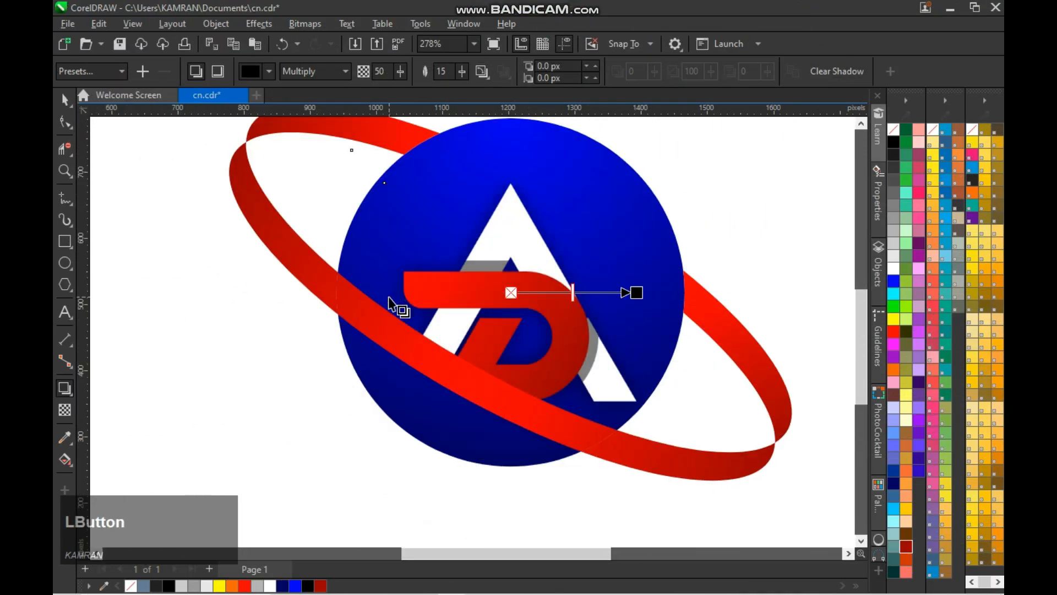
drag(637, 293, 382, 299)
drag(635, 293, 360, 305)
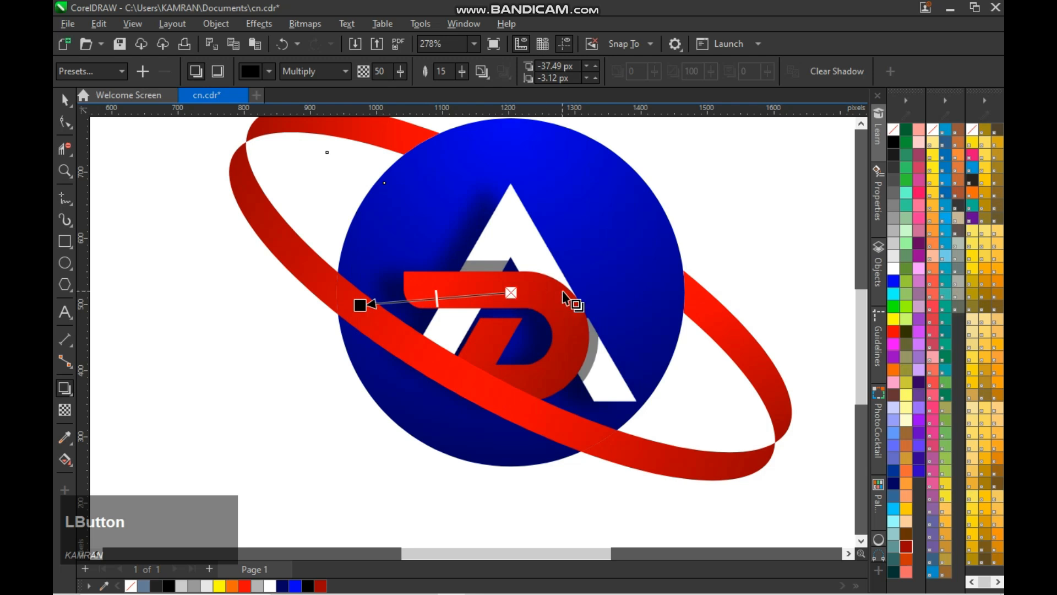
drag(637, 293, 618, 300)
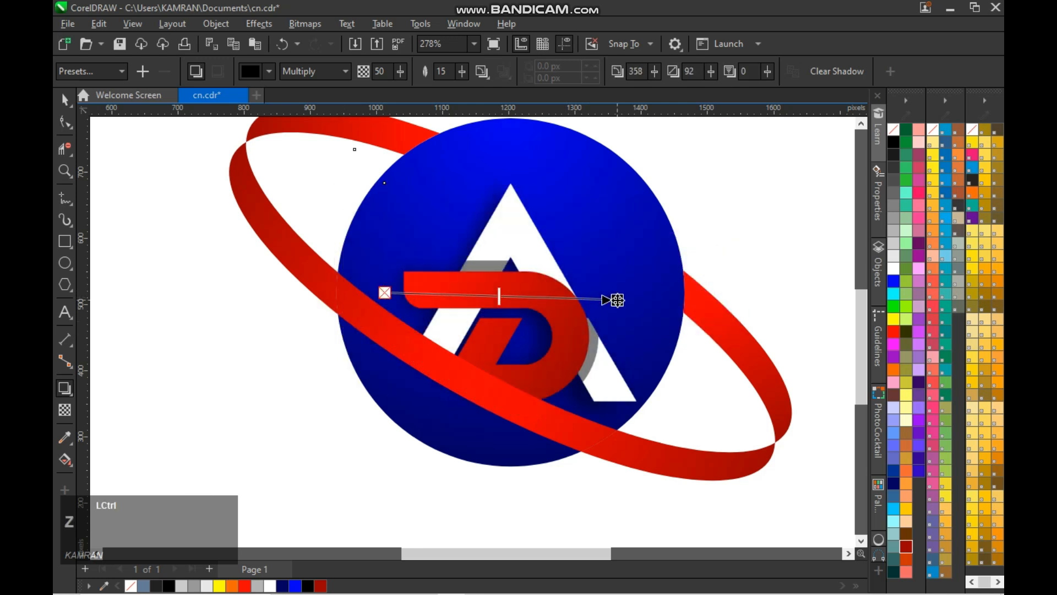
key(ctrl+z)
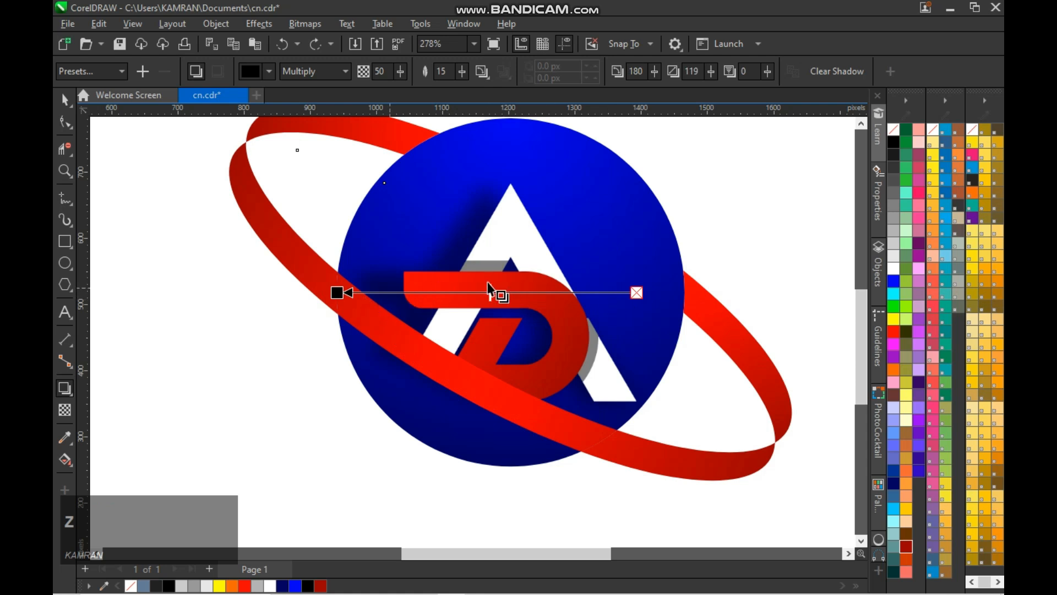
drag(340, 293, 373, 300)
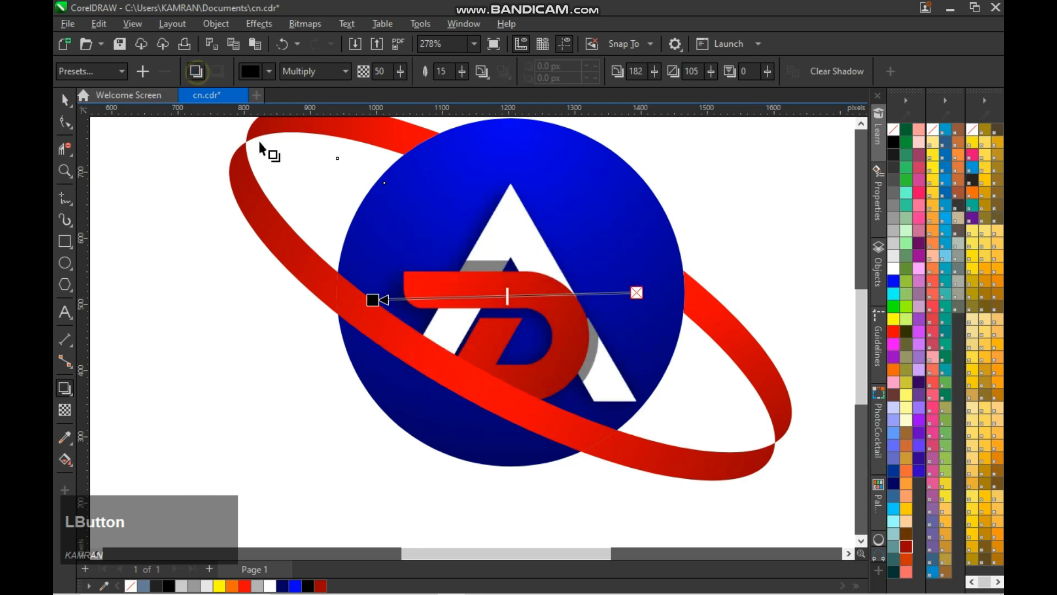
drag(374, 299, 368, 297)
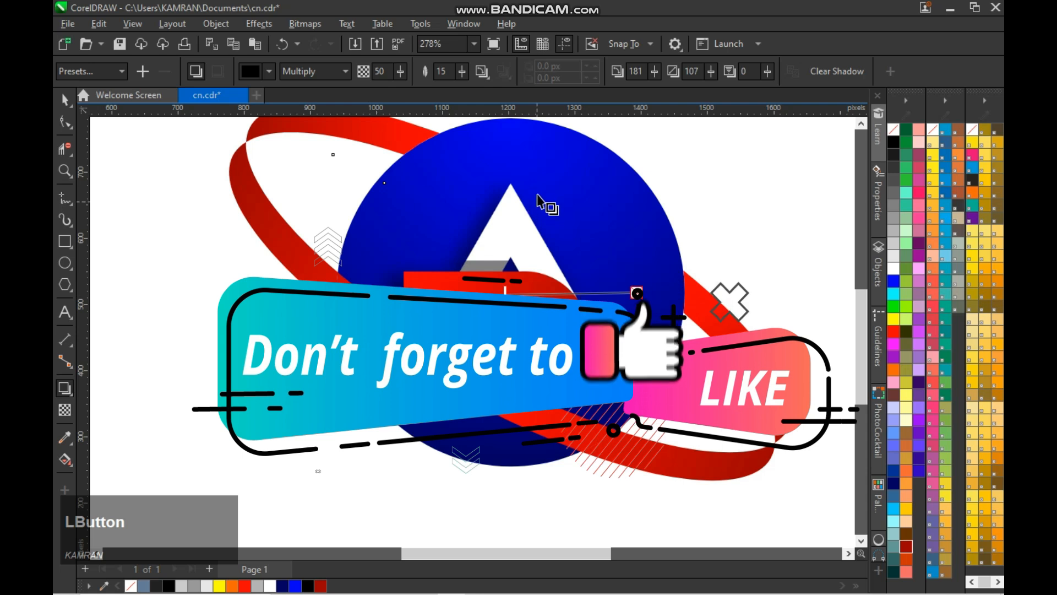
- Recast the monogram's shadow from the tip of the A straight down past its base, with 90 opacity
drag(511, 183, 507, 419)
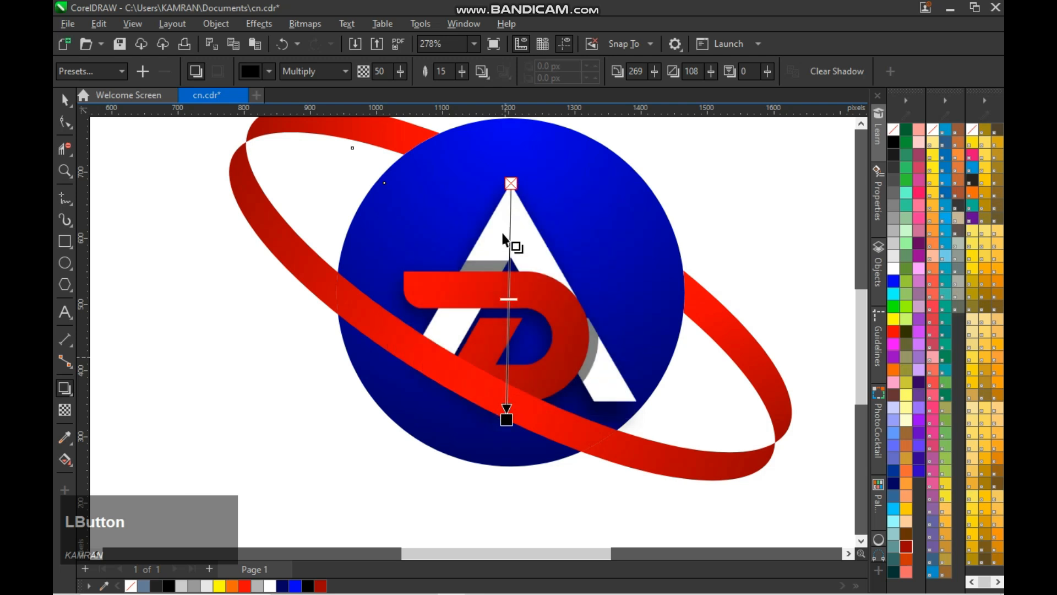
drag(509, 303, 512, 386)
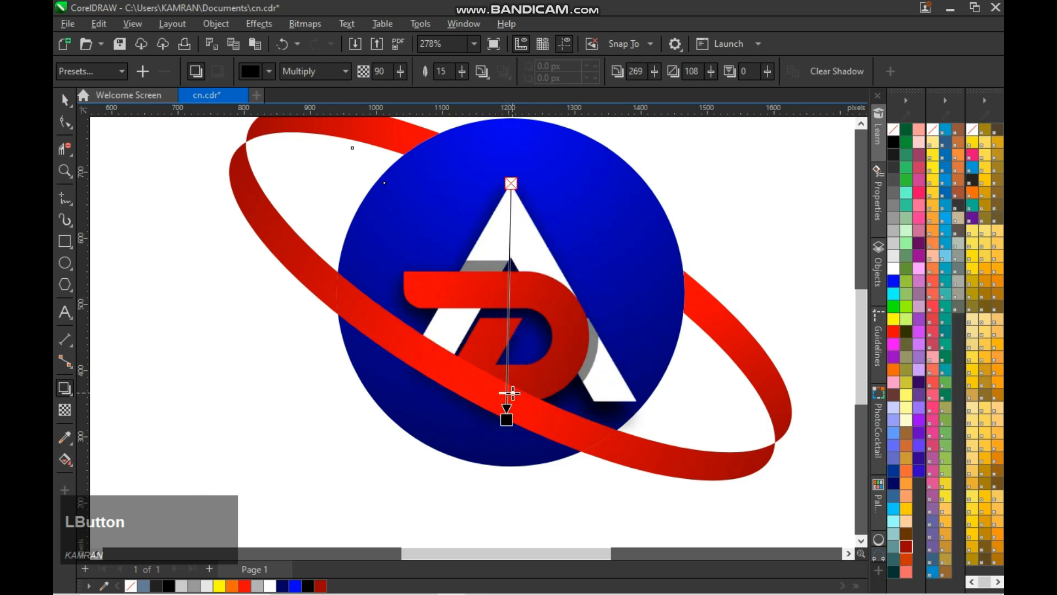
key(space)
click(760, 245)
- Break the drop shadow apart from the AD monogram
click(531, 331)
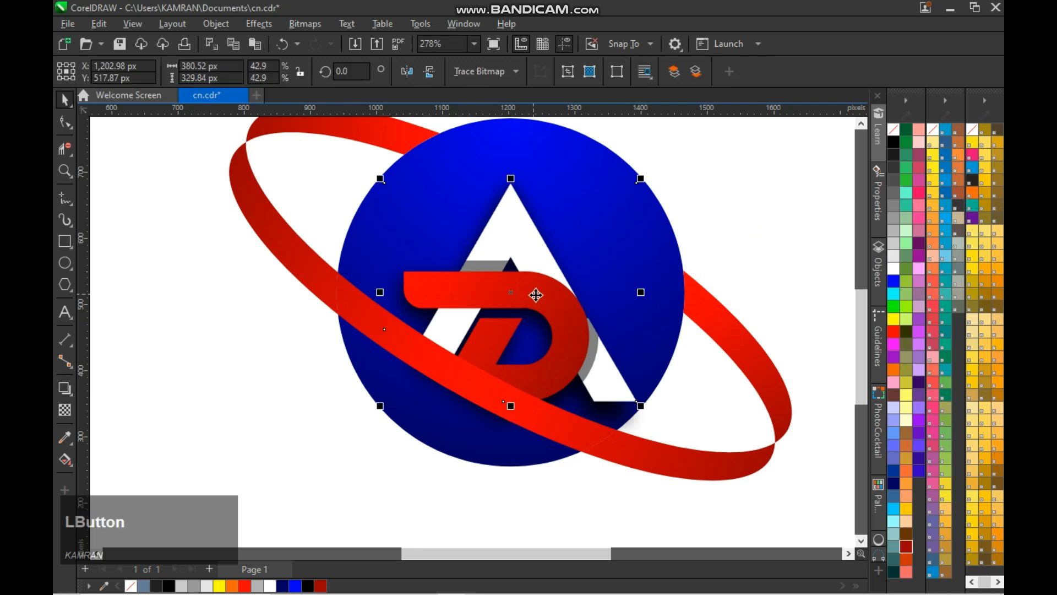
click(514, 429)
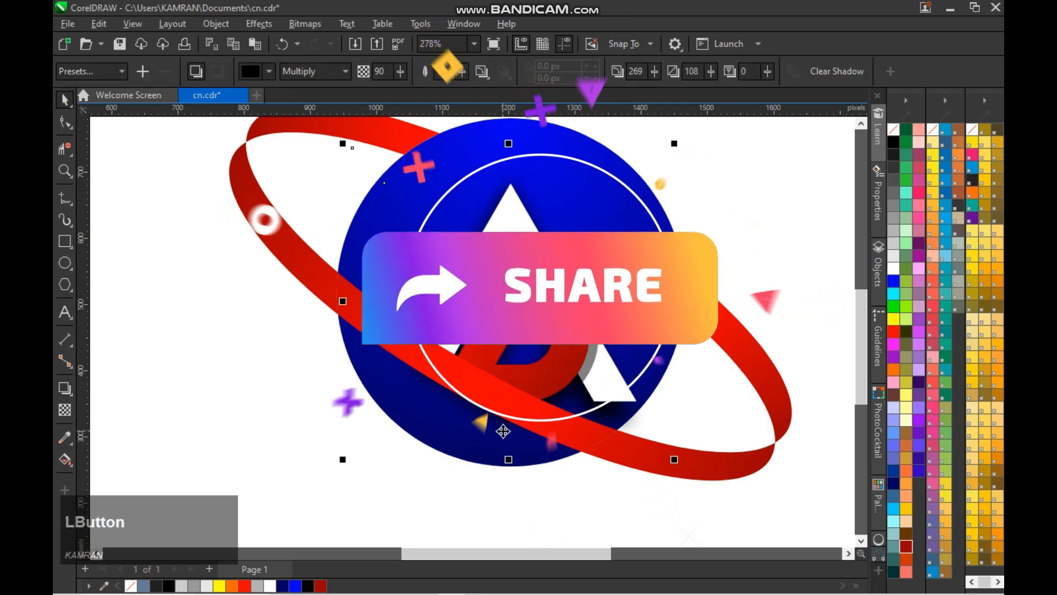
right_click(503, 432)
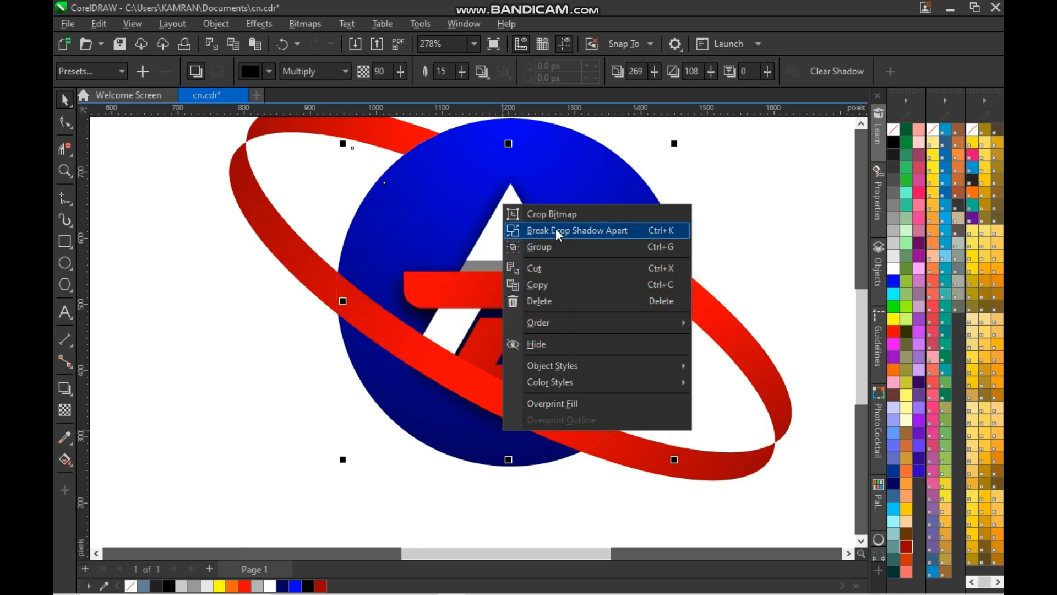
click(559, 231)
click(768, 247)
- PowerClip the separated shadow inside the blue sphere
click(474, 434)
right_click(475, 433)
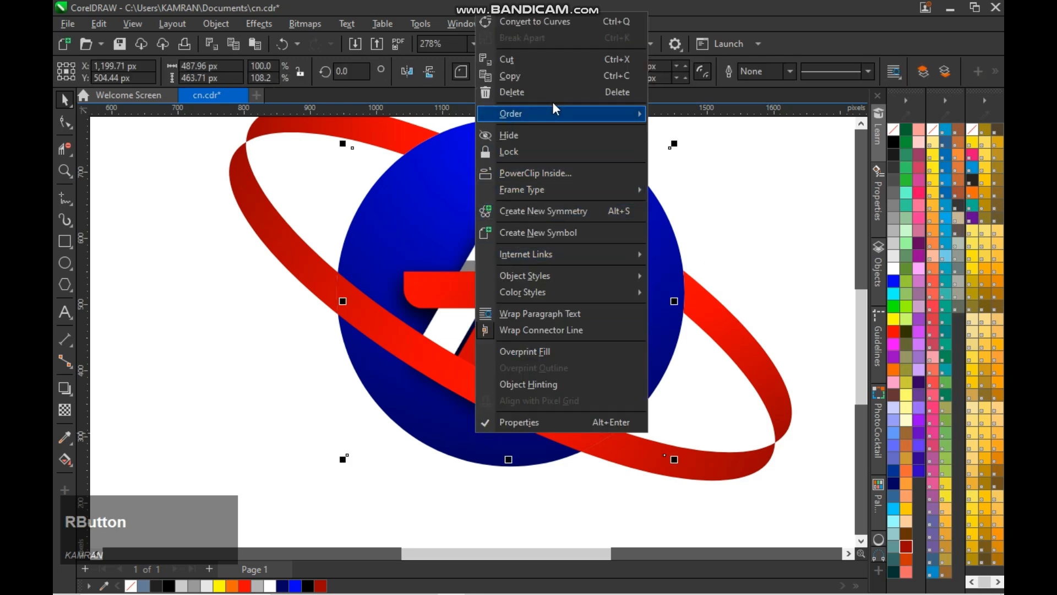
click(551, 173)
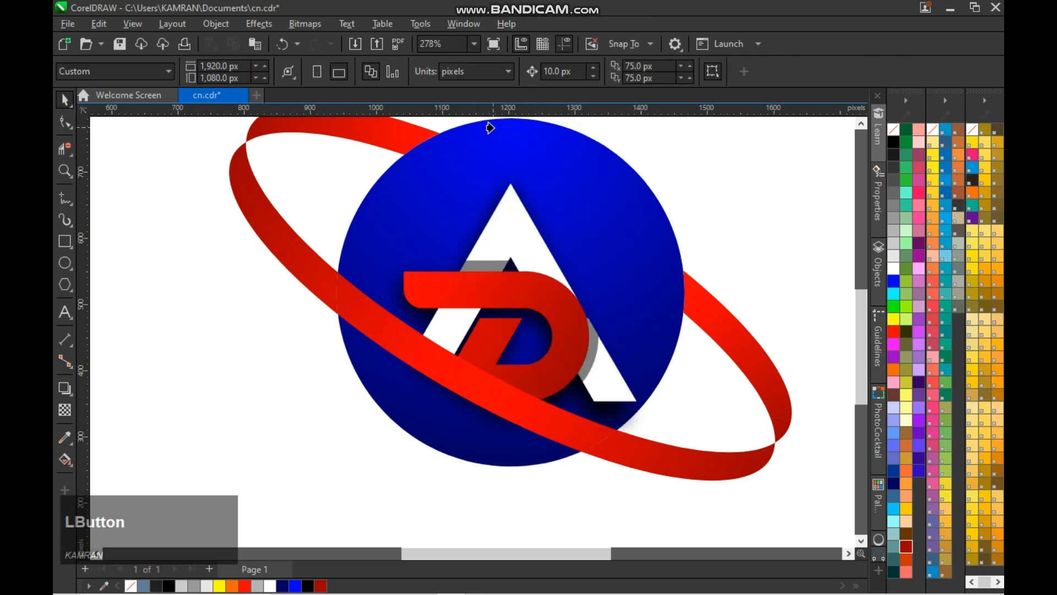
click(490, 127)
- PowerClip the AD monogram inside the blue sphere and save the document
right_click(560, 320)
click(590, 369)
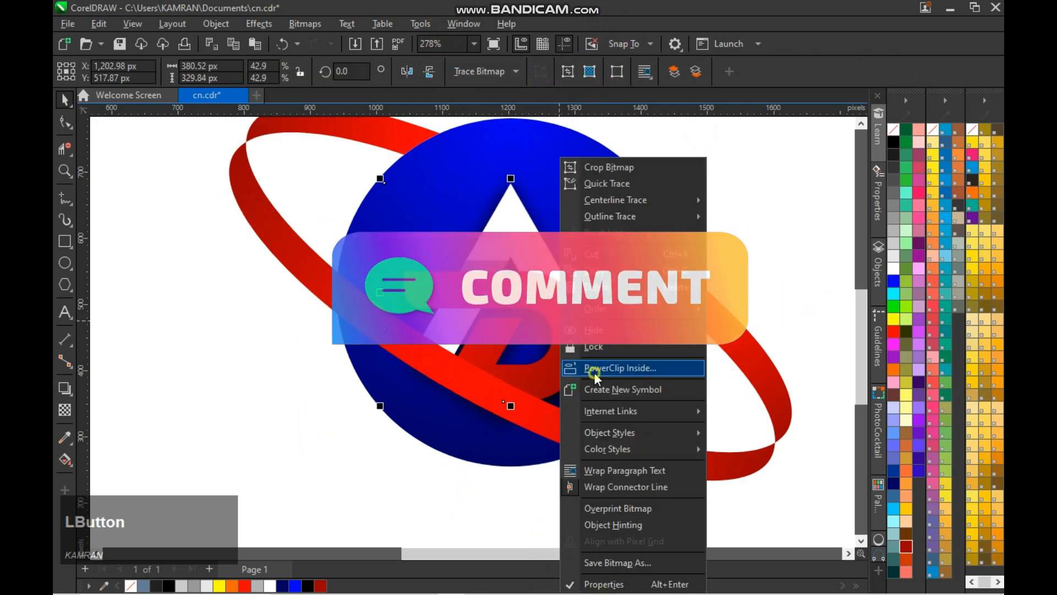
click(509, 127)
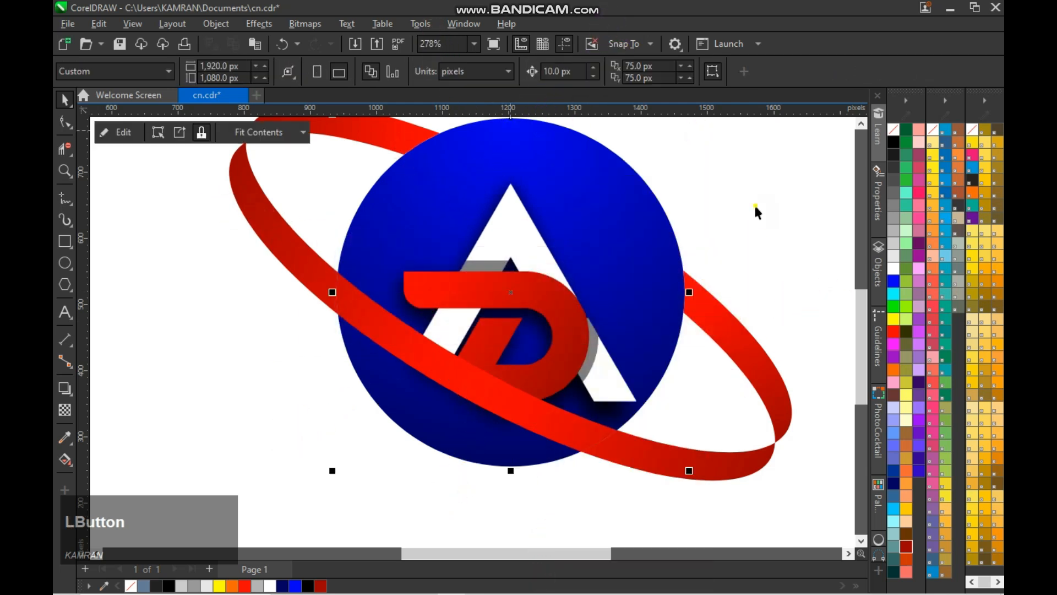
click(738, 234)
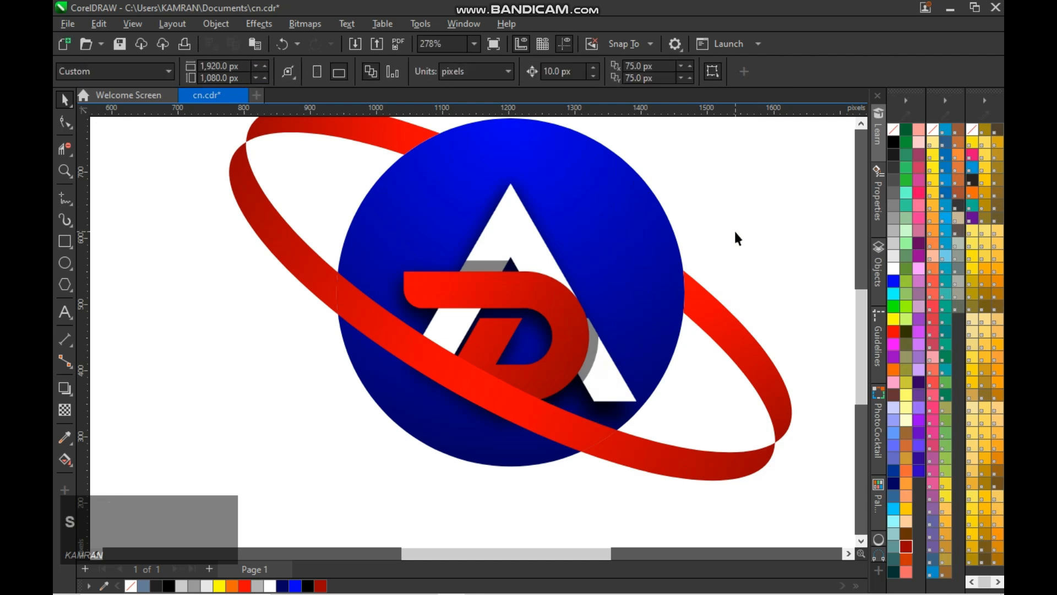
key(ctrl+s)
- Group the sphere and the ring into one logo and centre it on the page
scroll(736, 232, down, 1)
drag(513, 555, 544, 554)
scroll(548, 368, down, 1)
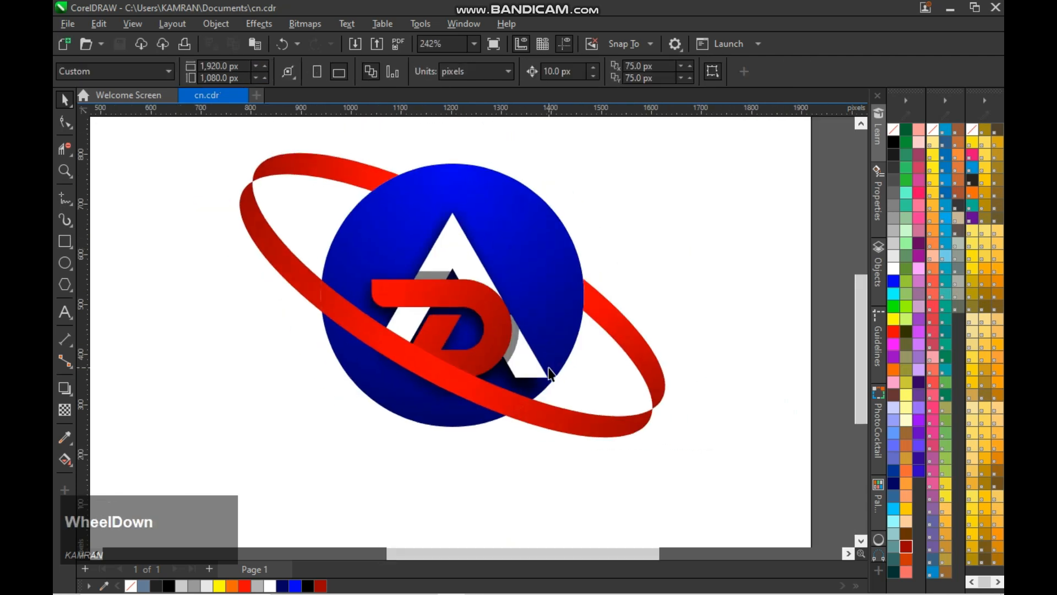
click(661, 237)
click(556, 285)
click(632, 245)
scroll(643, 256, down, 1)
drag(269, 142, 700, 435)
key(ctrl+g)
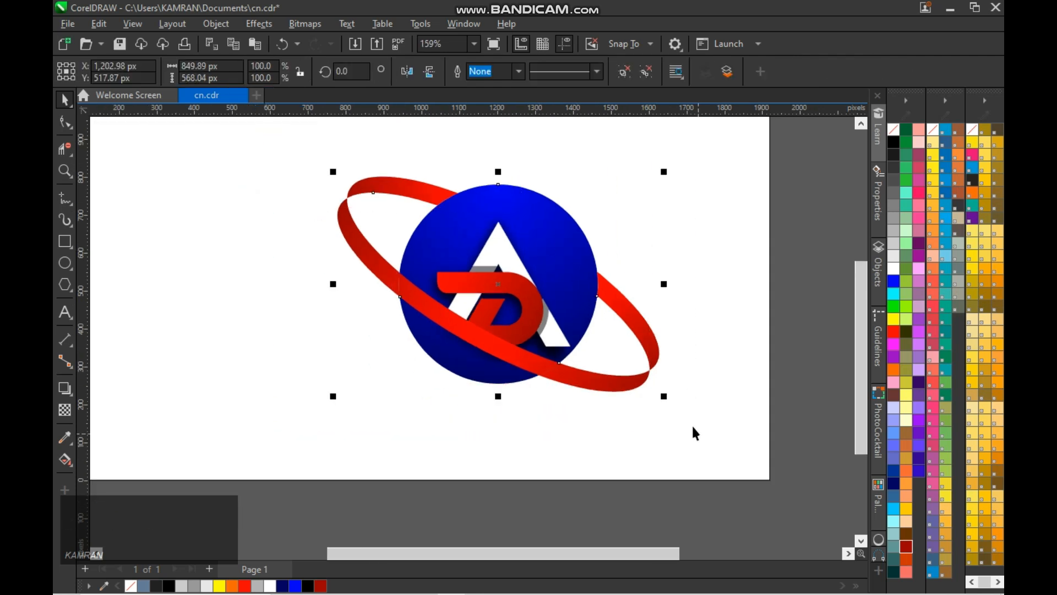
key(p)
scroll(670, 366, down, 1)
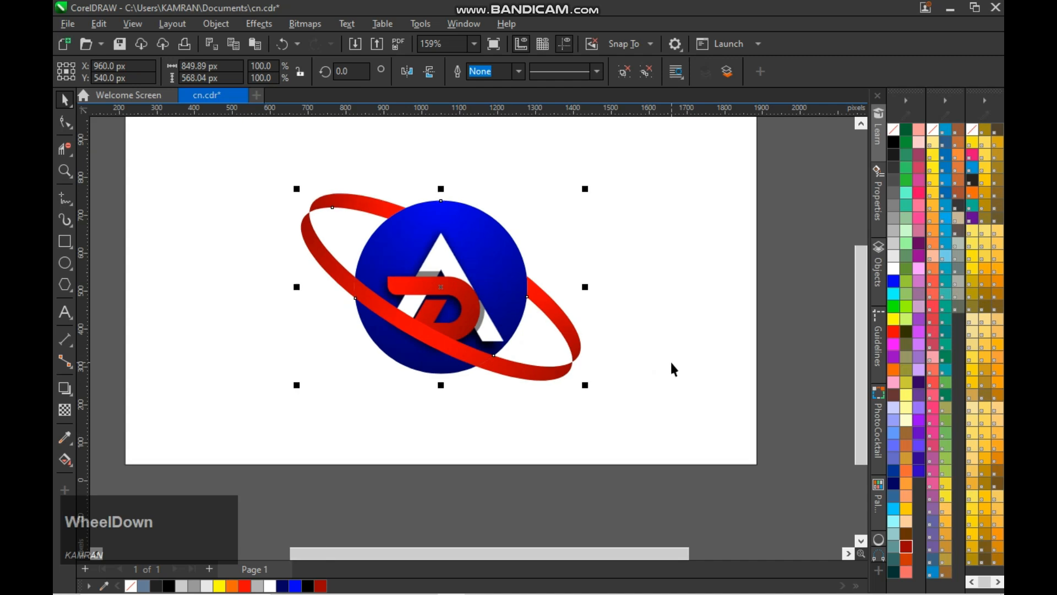
- Create a 1,920 x 1,080 px background rectangle covering the whole page behind the logo
key(F4)
scroll(630, 363, down, 1)
click(646, 435)
right_click(239, 330)
click(138, 282)
click(276, 325)
- Fill the background rectangle with a diagonal linear gradient from navy at the upper-left corner to blue at the lower-right corner
key(g)
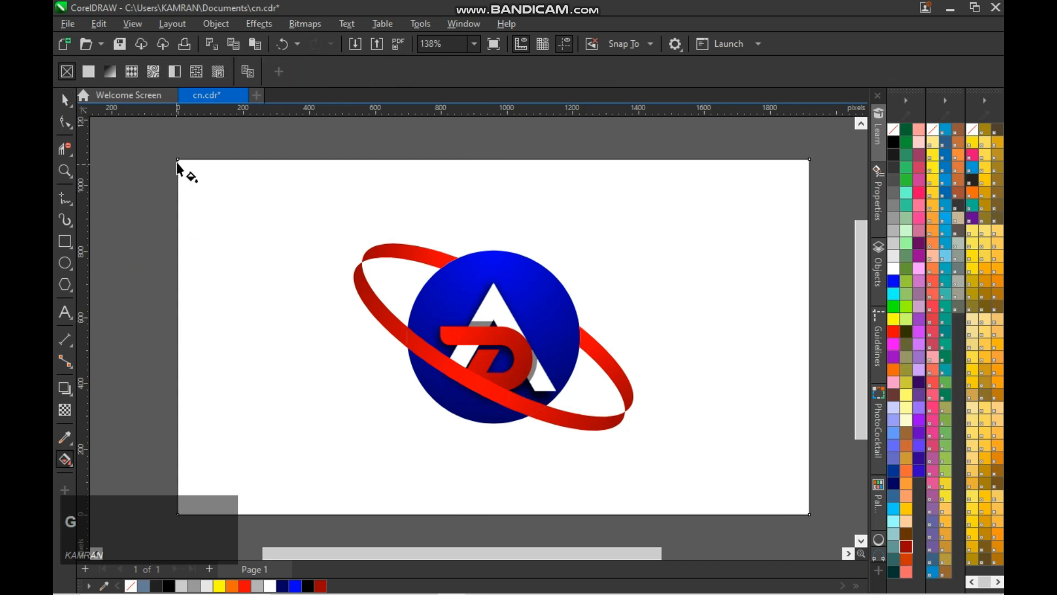
drag(178, 159, 809, 514)
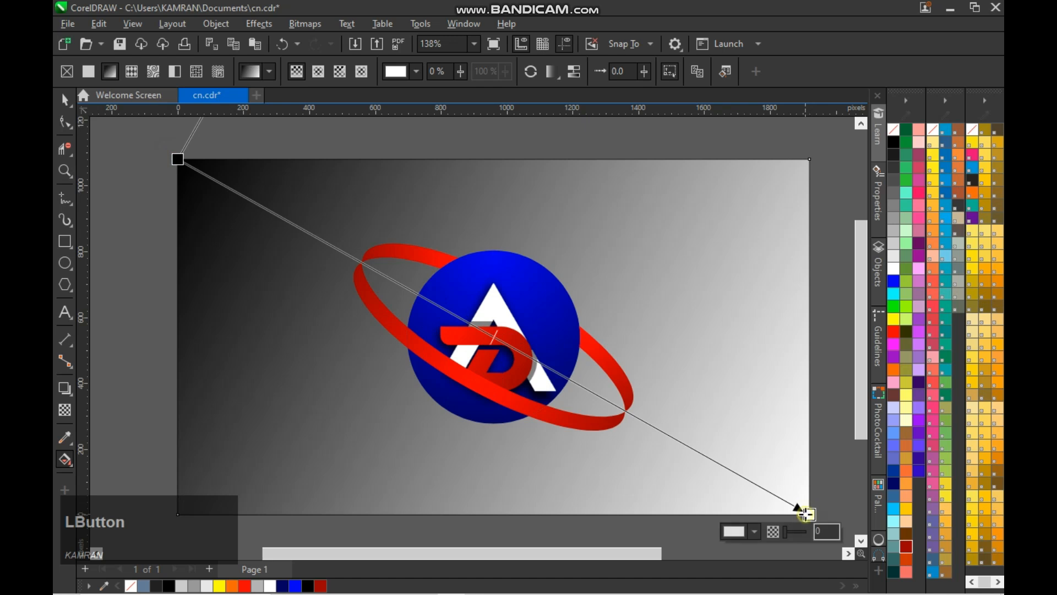
click(893, 281)
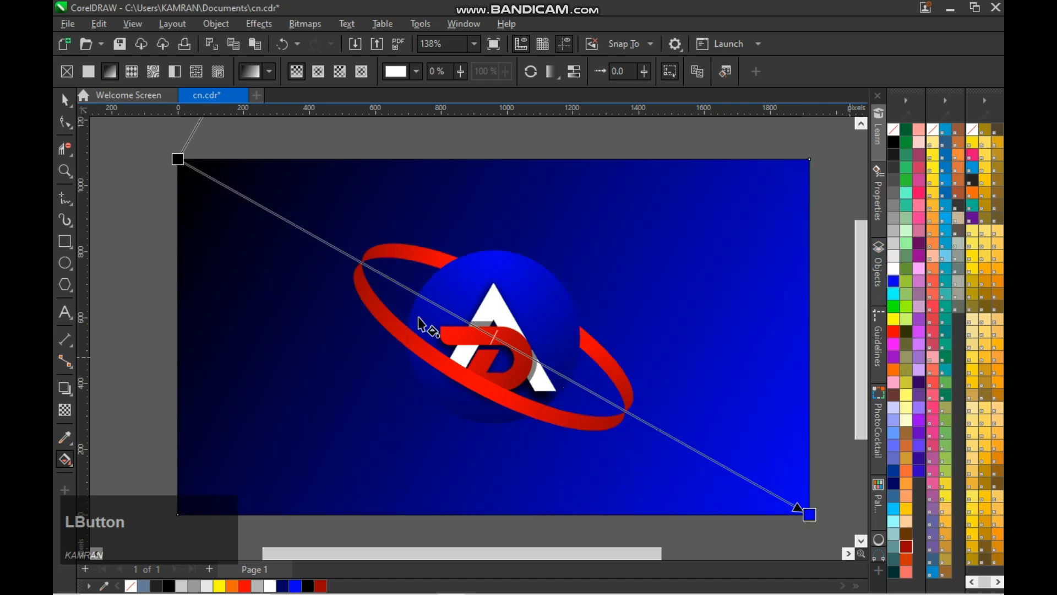
click(175, 161)
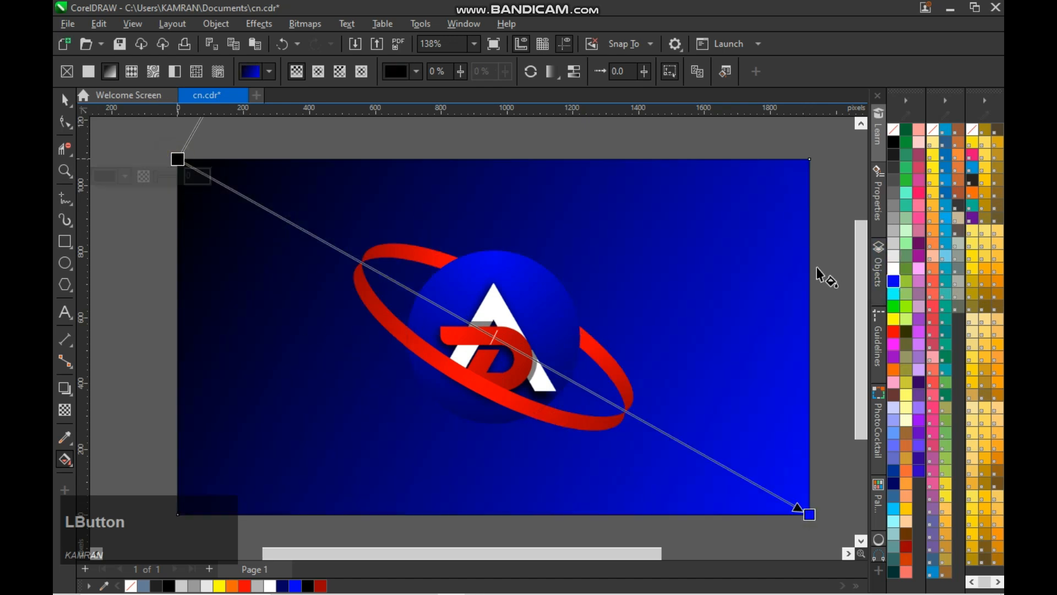
click(897, 484)
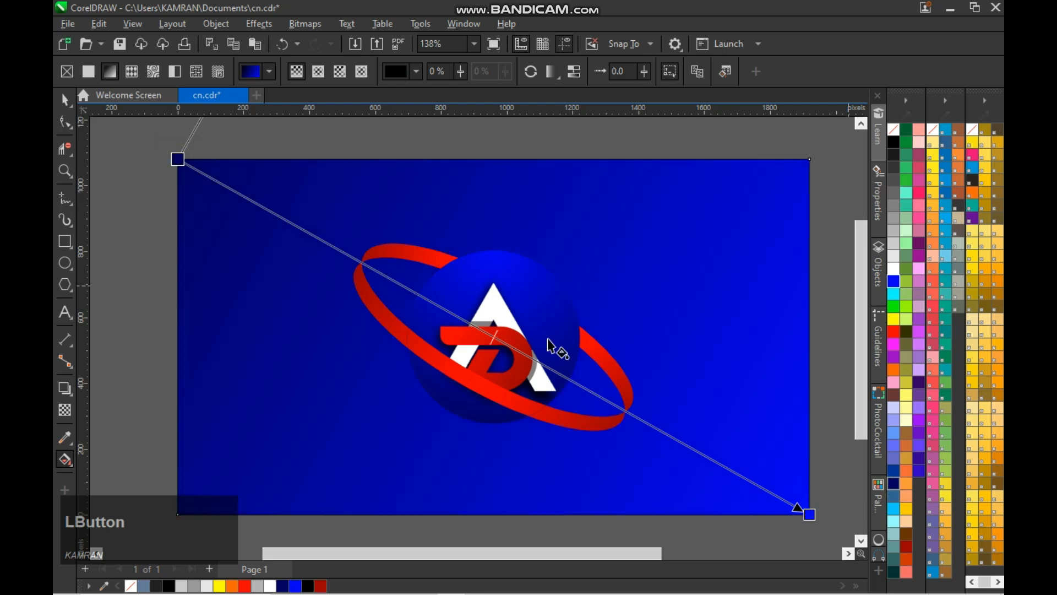
- Try Electric Blue and teal green as the background gradient's end colour, and settle on red
key(space)
click(545, 326)
click(654, 297)
key(space)
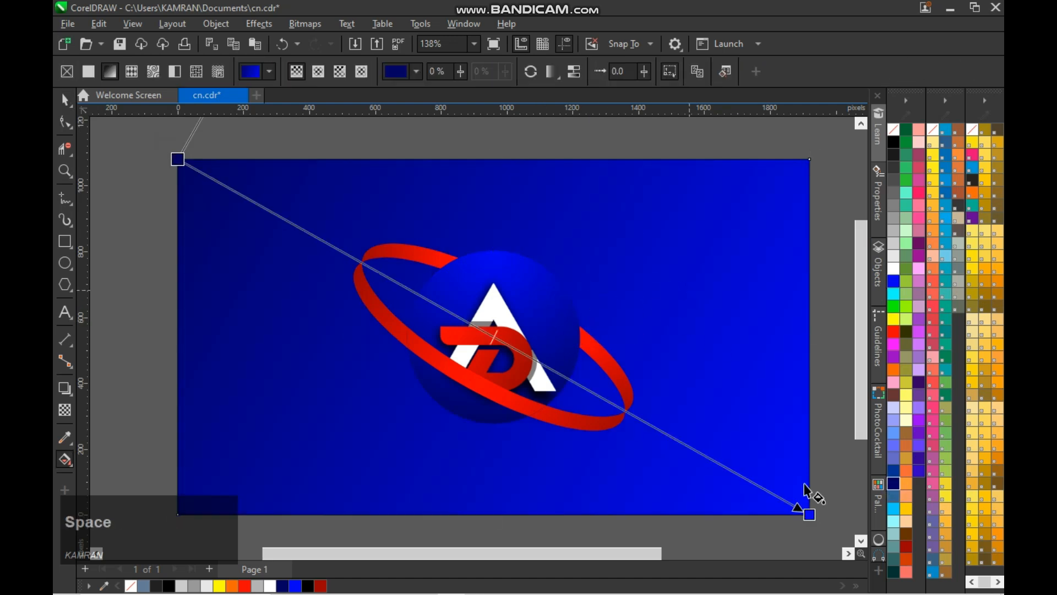
click(809, 515)
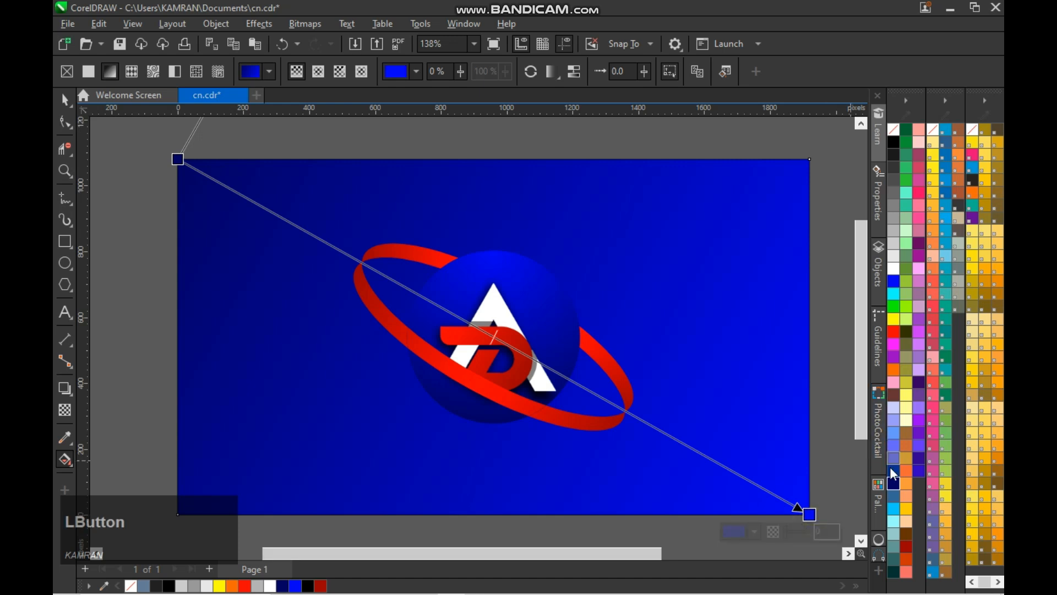
click(895, 443)
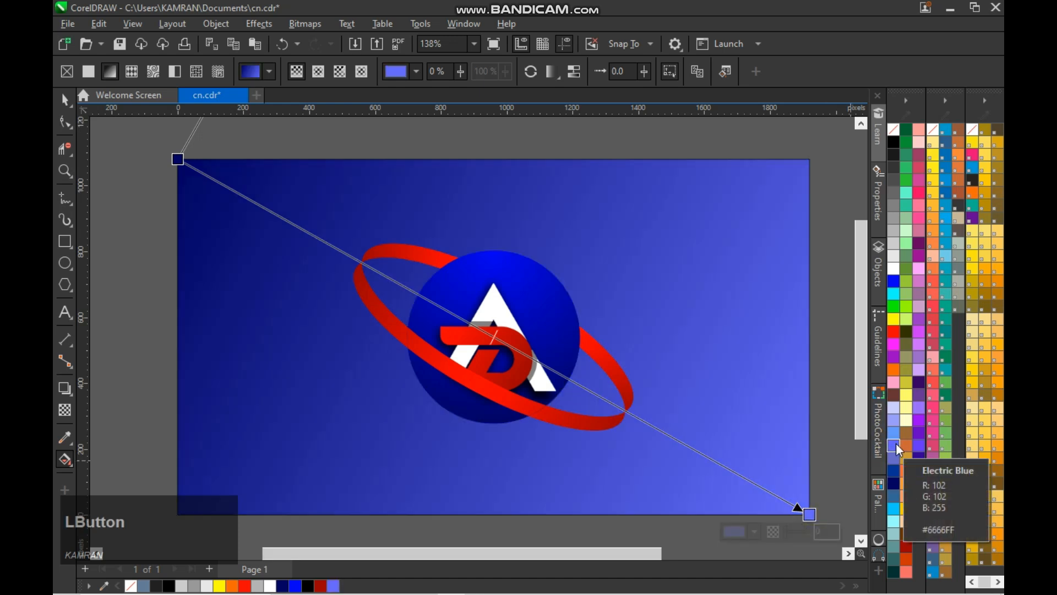
click(909, 203)
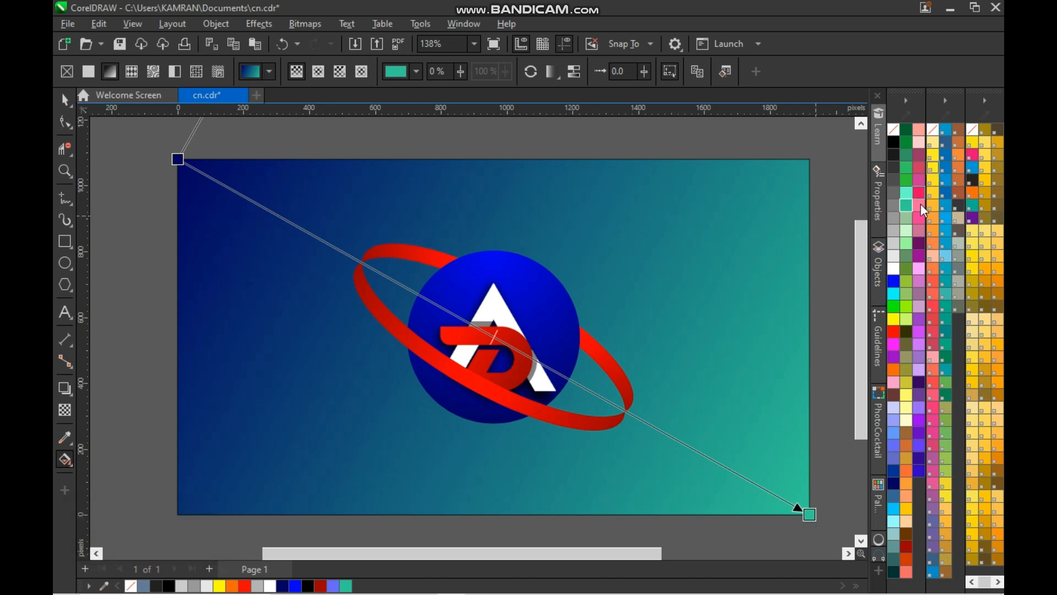
click(894, 332)
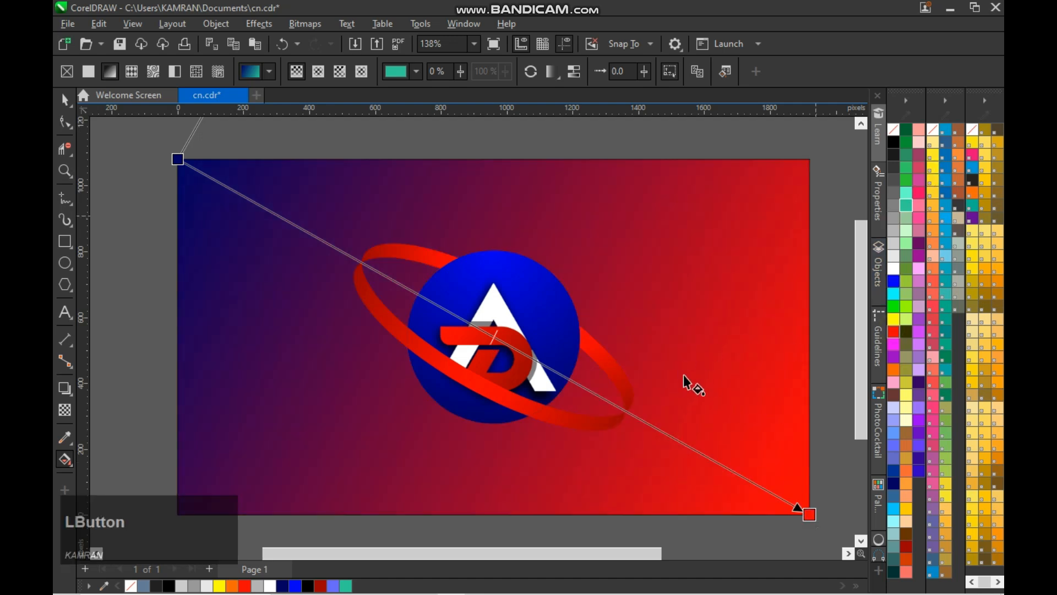
- Reposition the background gradient's ends so it runs nearly horizontally from navy at mid-left to red at mid-right
click(178, 159)
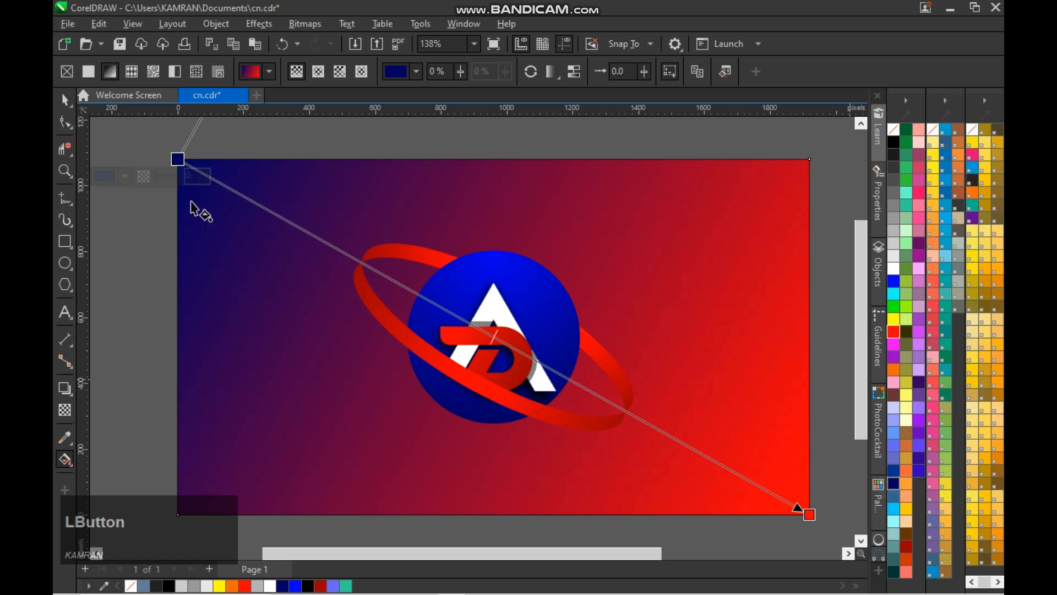
drag(178, 160, 245, 220)
key(space)
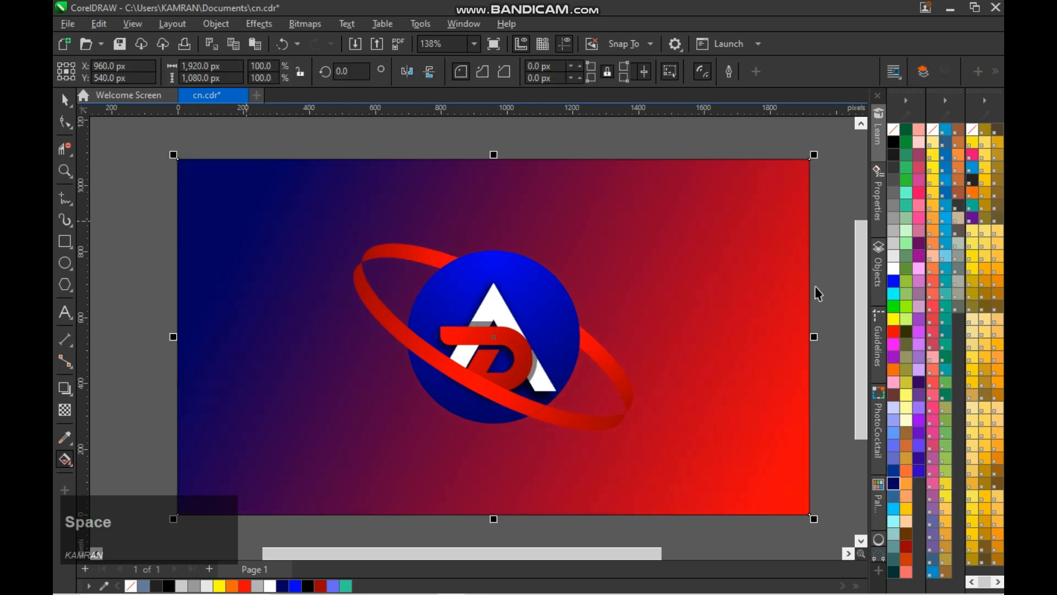
click(774, 307)
key(space)
drag(808, 513, 809, 337)
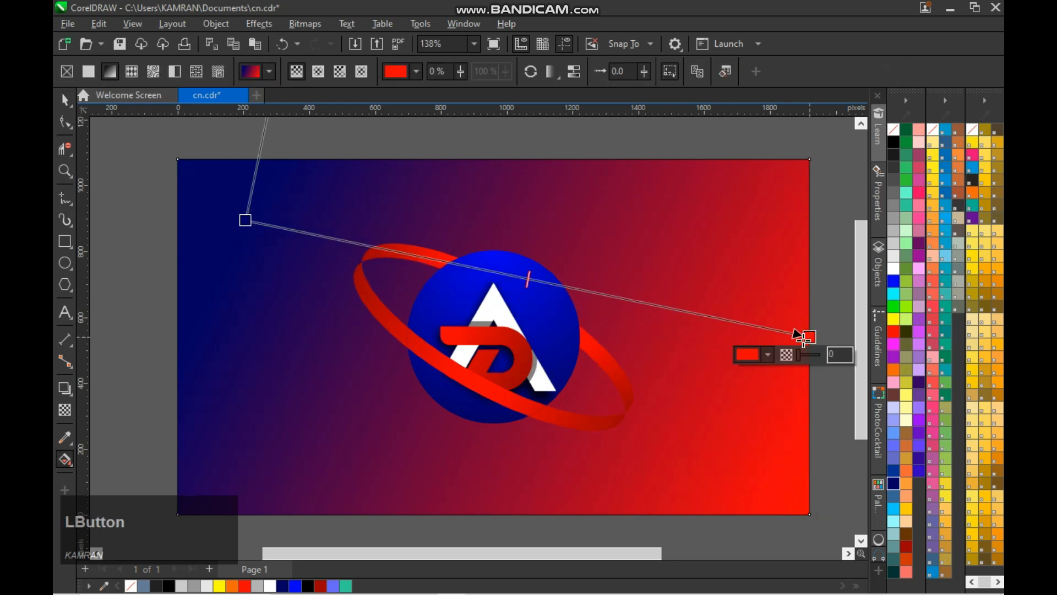
drag(190, 263, 182, 344)
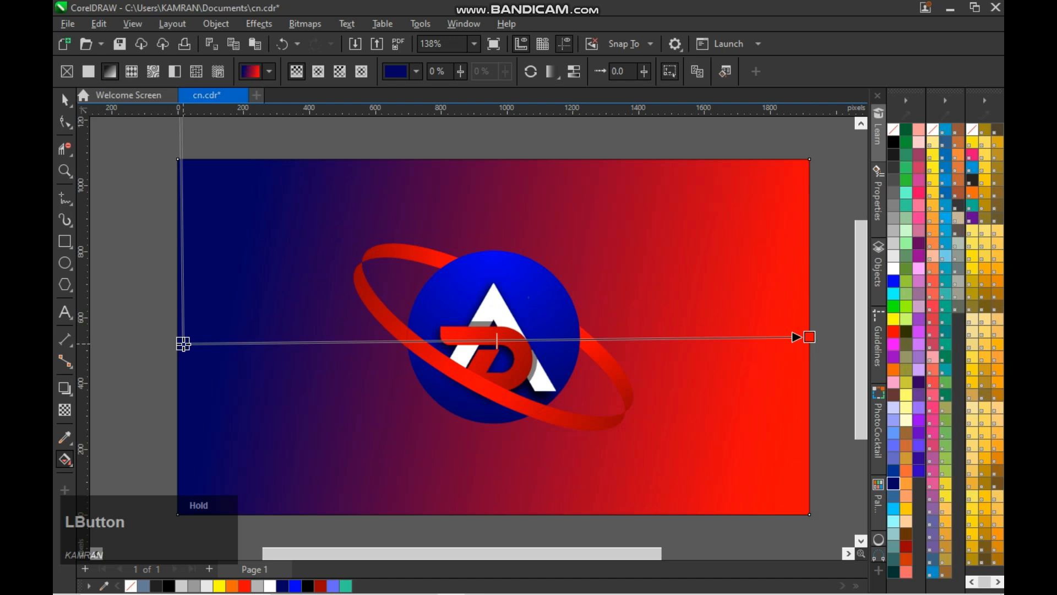